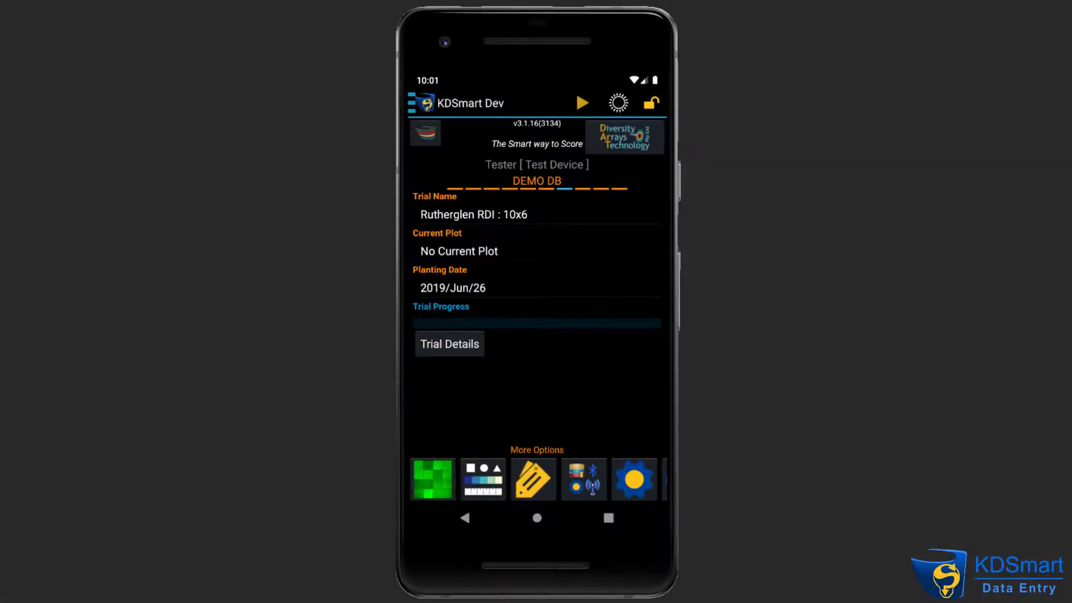
Step: Swipe through the home-screen trials to the target trial and open its Trait/Instance scoring list
click(613, 329)
click(598, 320)
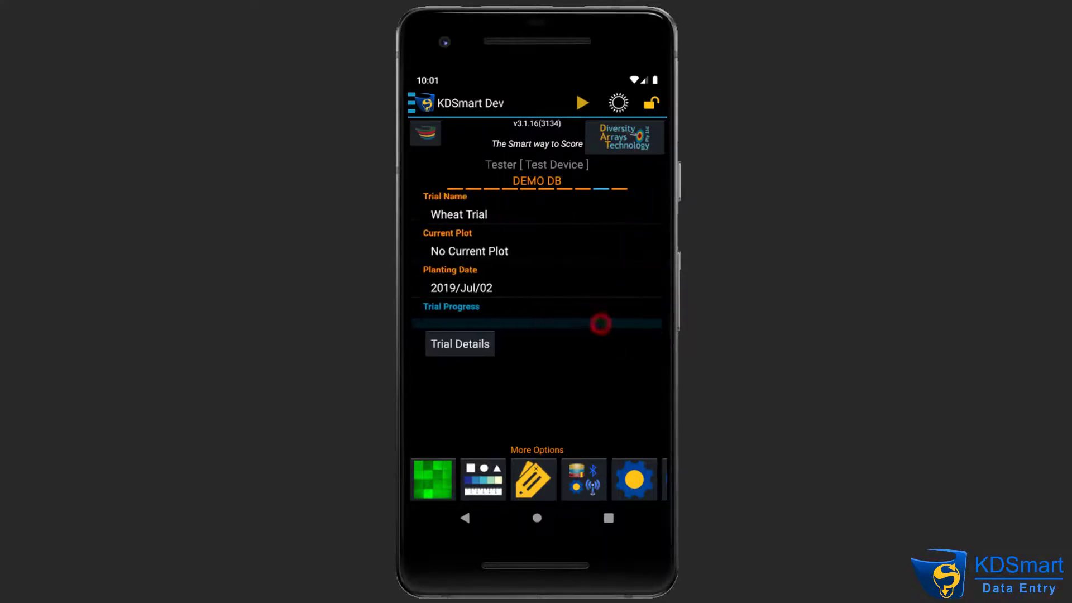
click(603, 308)
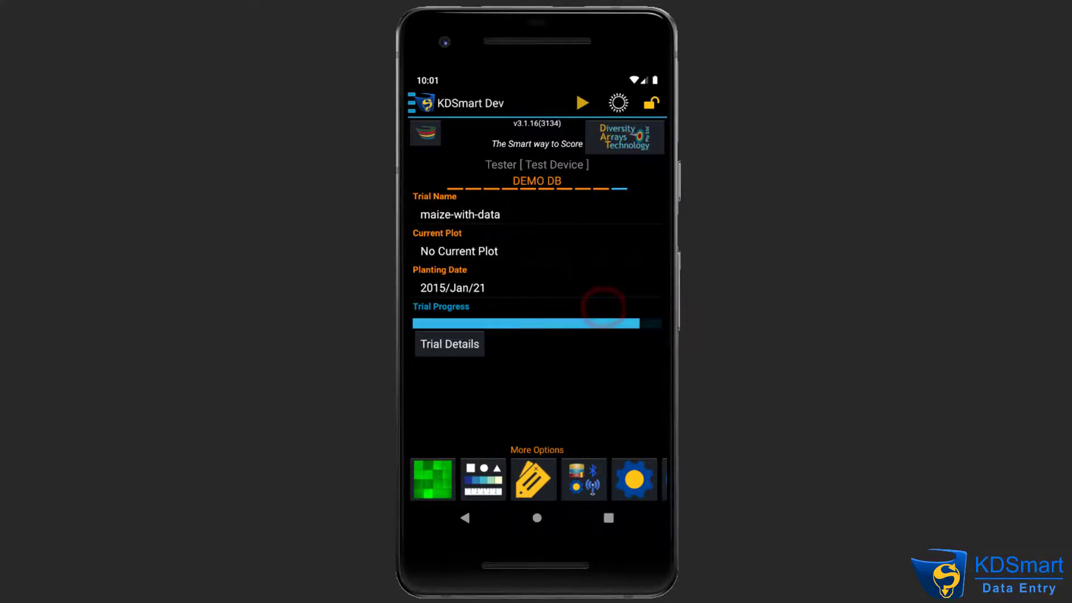
click(583, 103)
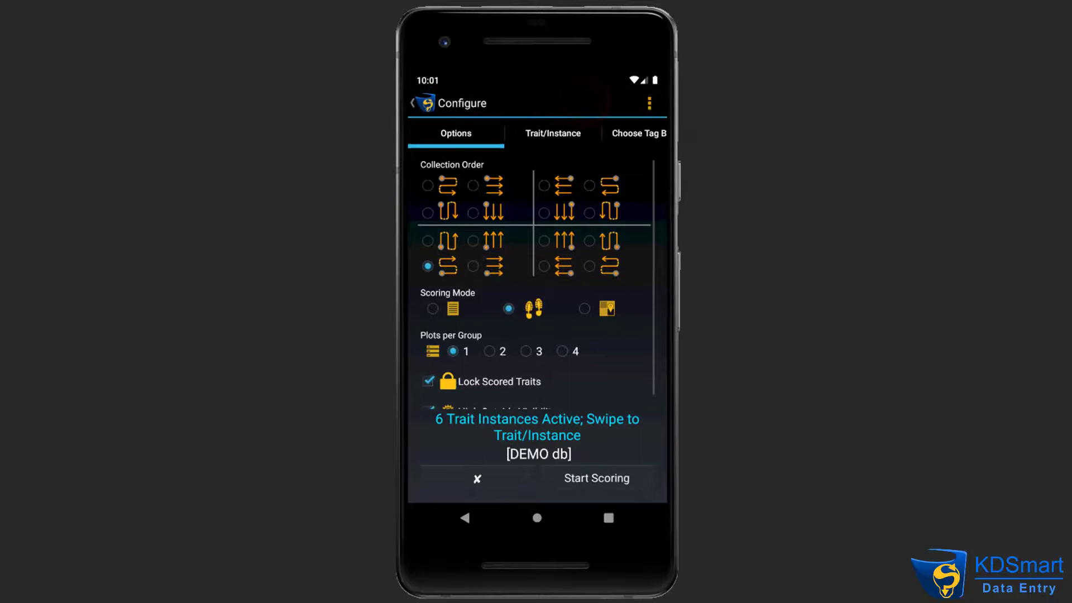
click(562, 129)
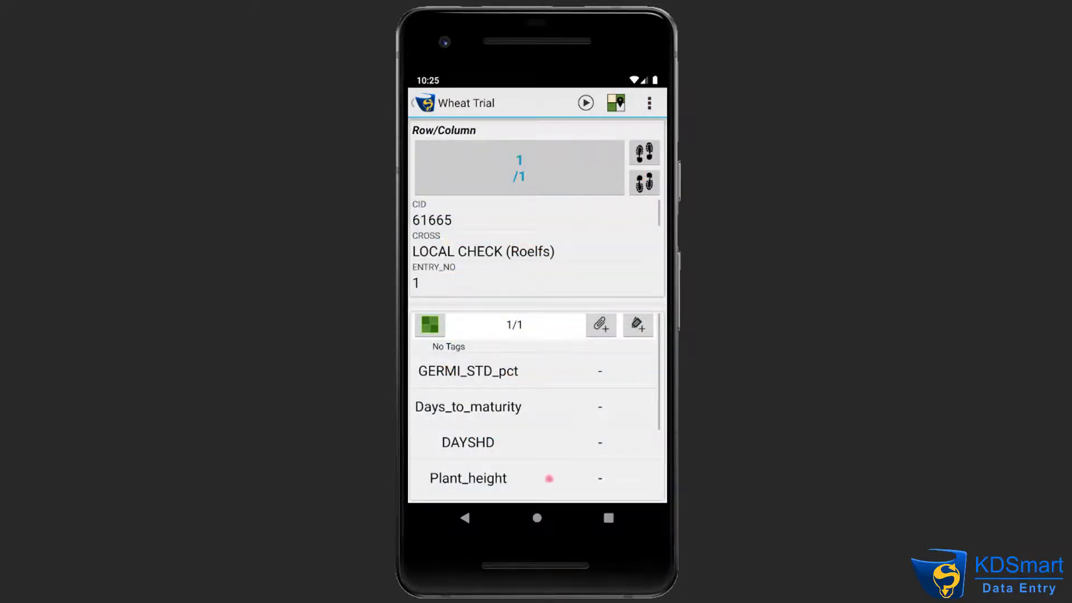
Step: Score Plant_height as 85 for the first plot and advance to plot 1/2
click(548, 478)
click(549, 215)
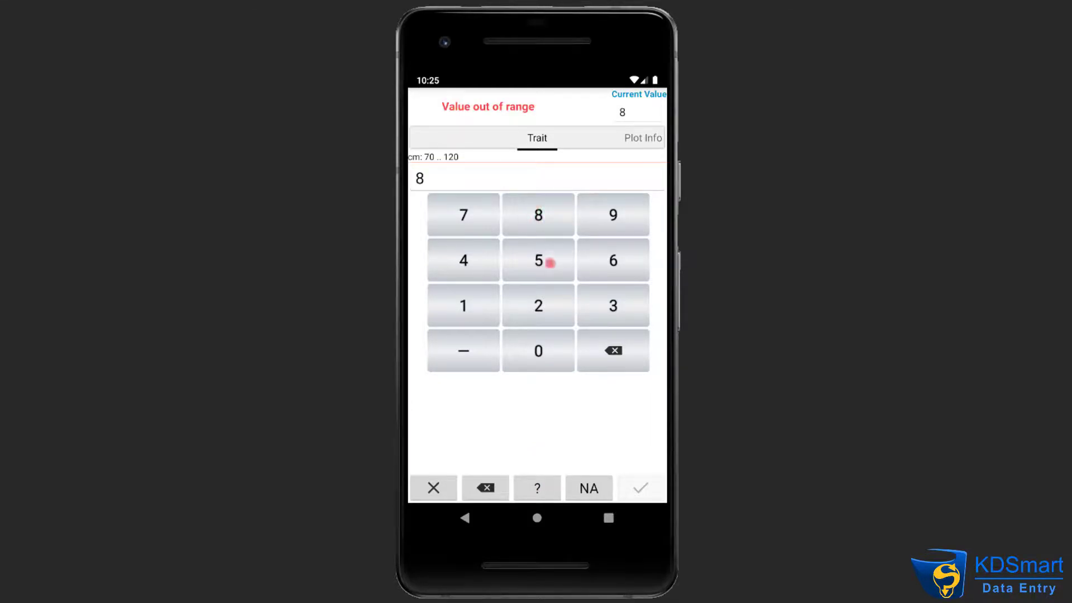
click(550, 262)
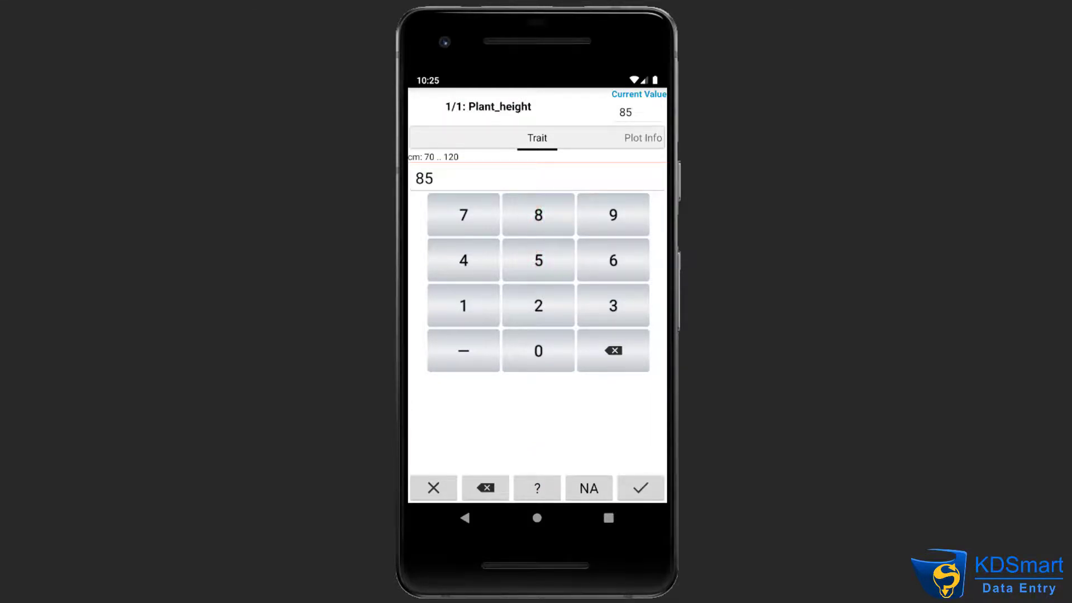
click(640, 488)
click(644, 152)
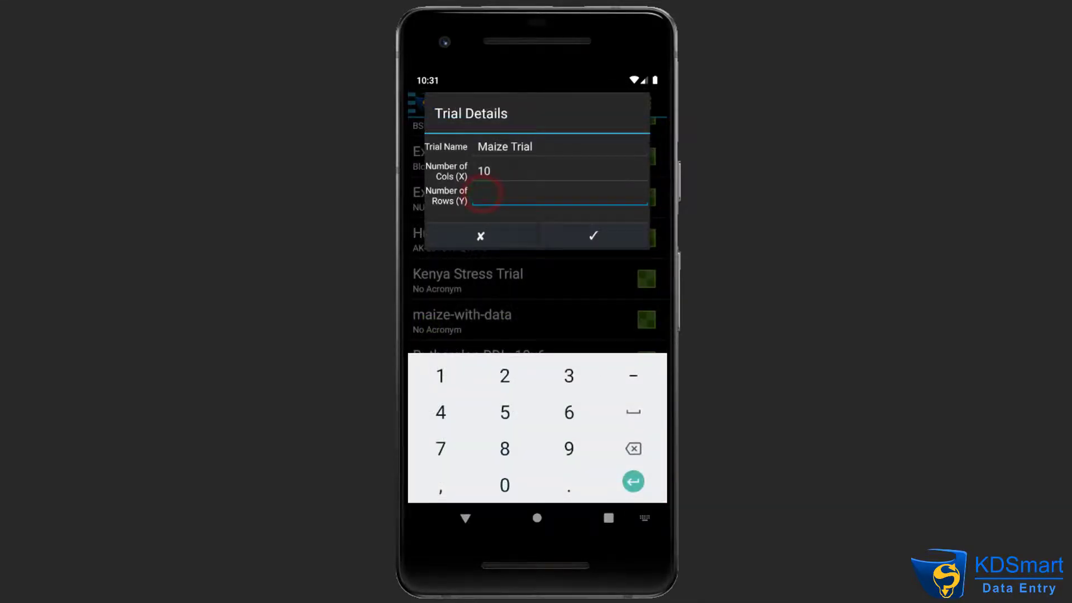
Step: Save the 10x10 Maize Trial, then import the maize-with-data file from Device storage
click(575, 234)
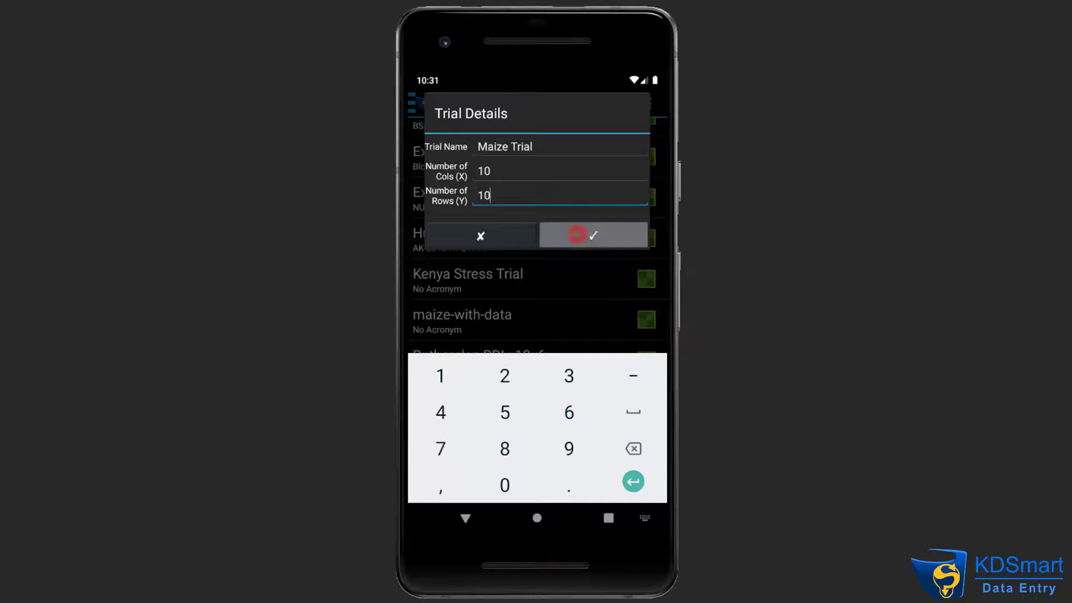
click(616, 104)
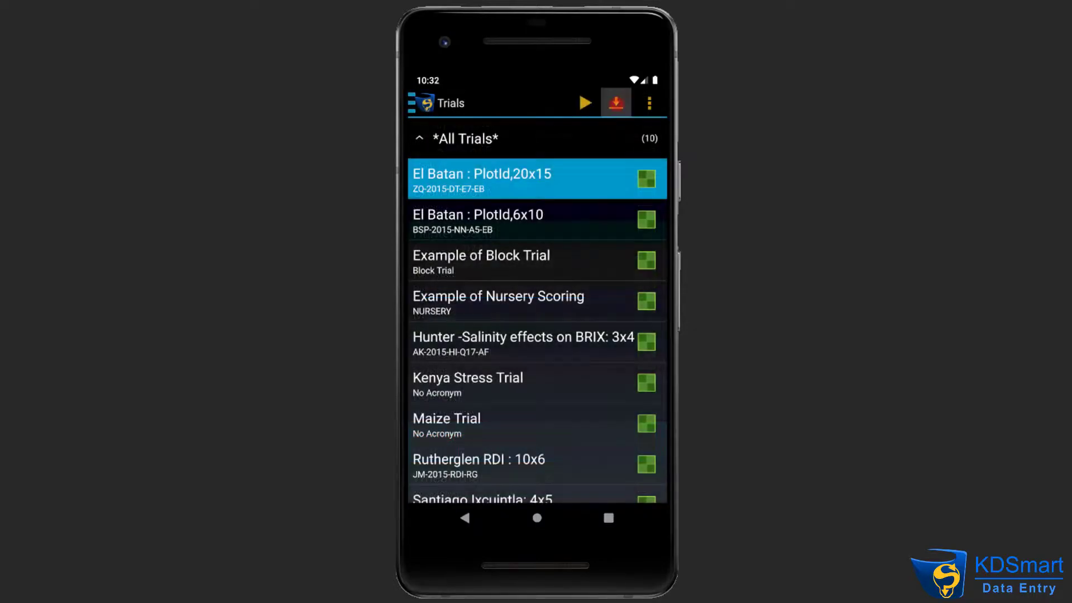
click(616, 134)
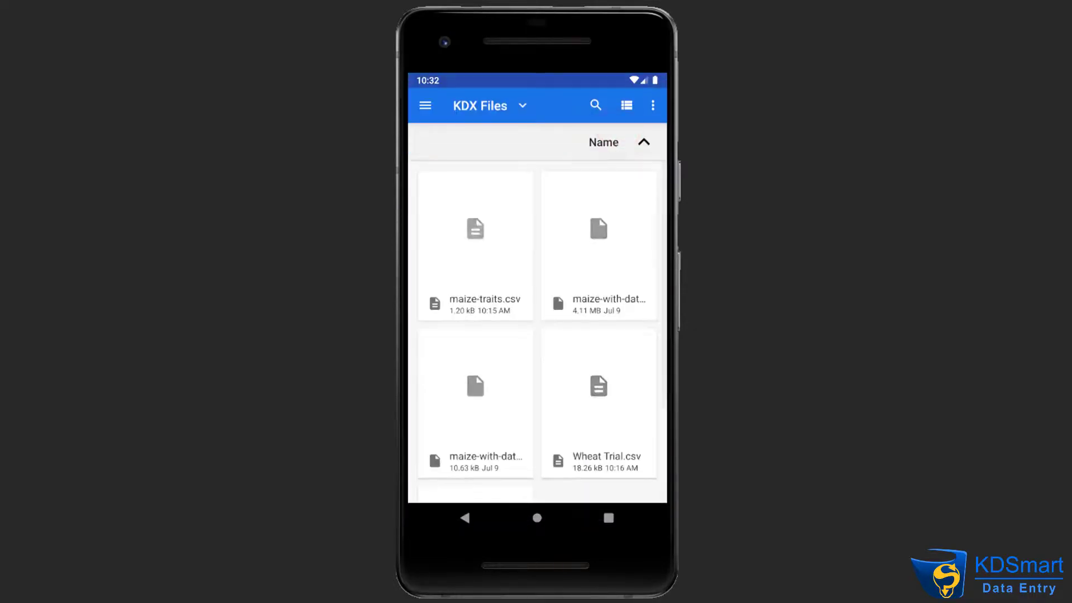
click(438, 459)
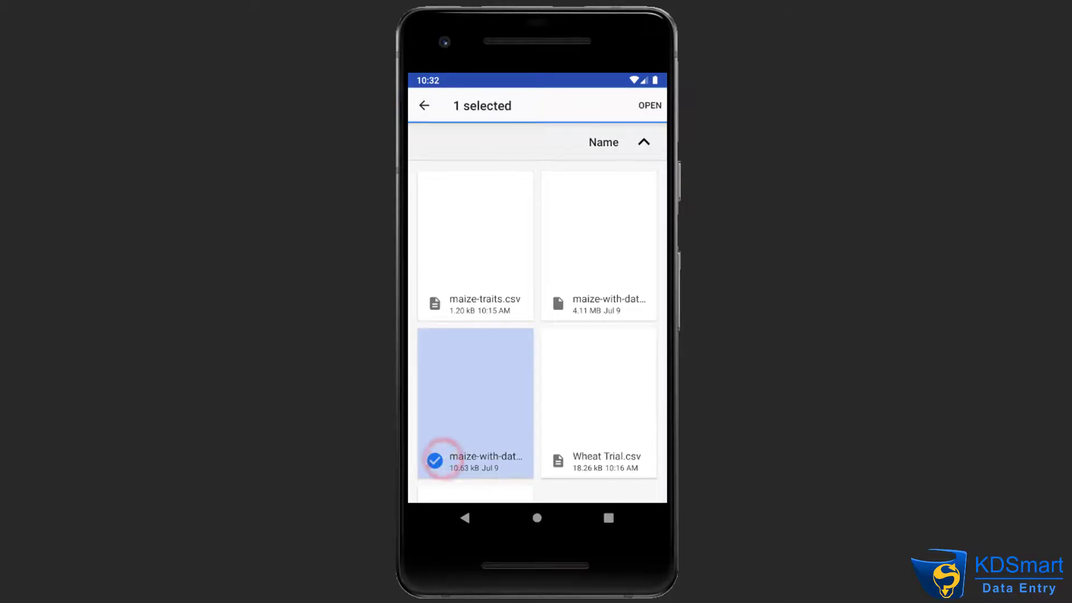
click(649, 105)
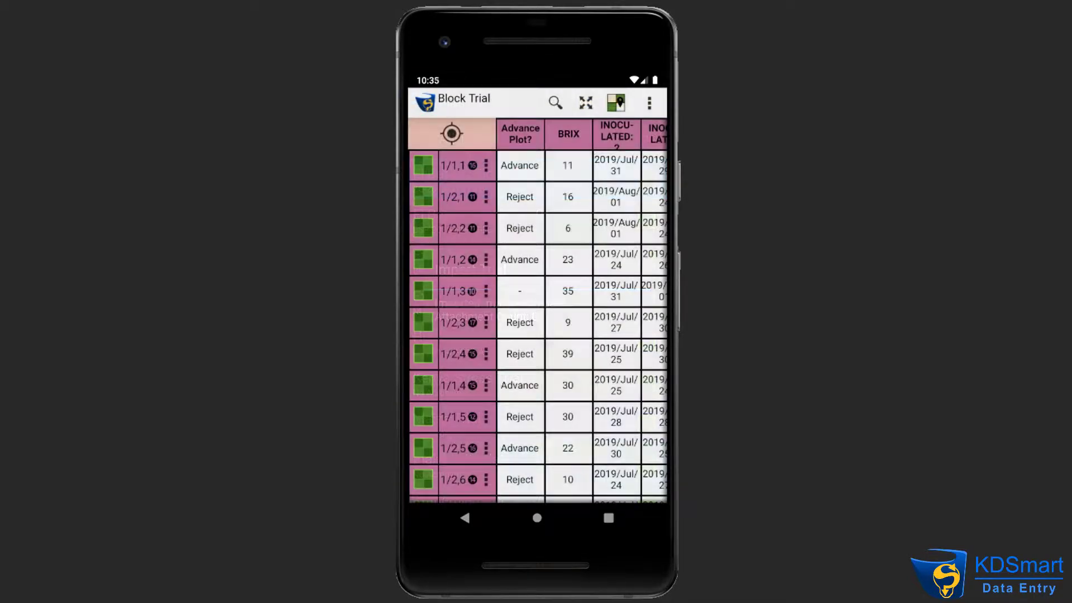
Step: In the enlarged plot grid, jump to plot 2,4,4 and record a voice note for it
scroll(566, 440, down, 3)
scroll(566, 439, down, 2)
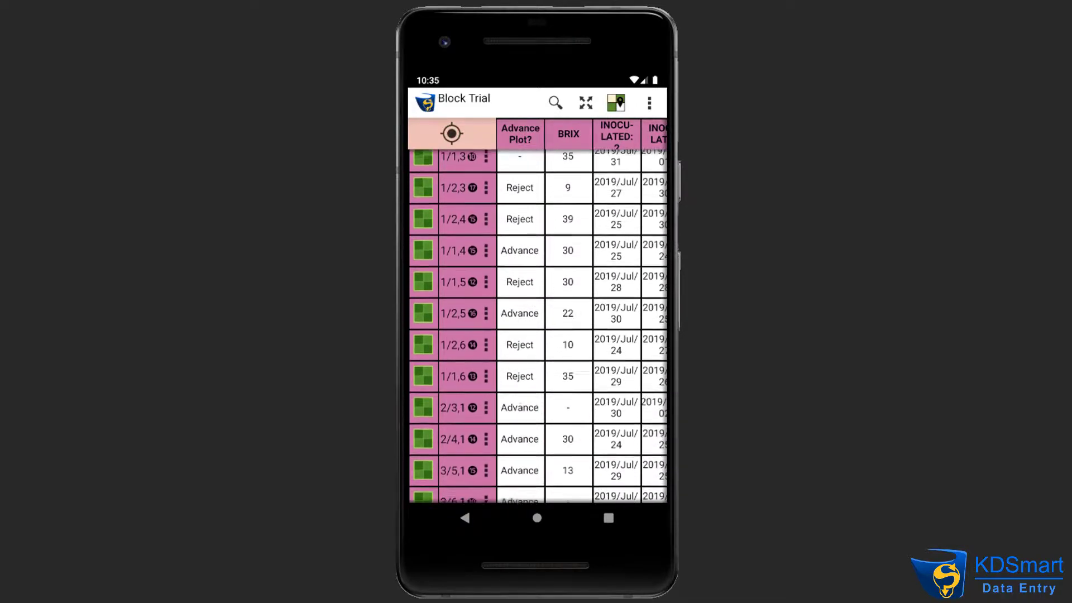
click(616, 102)
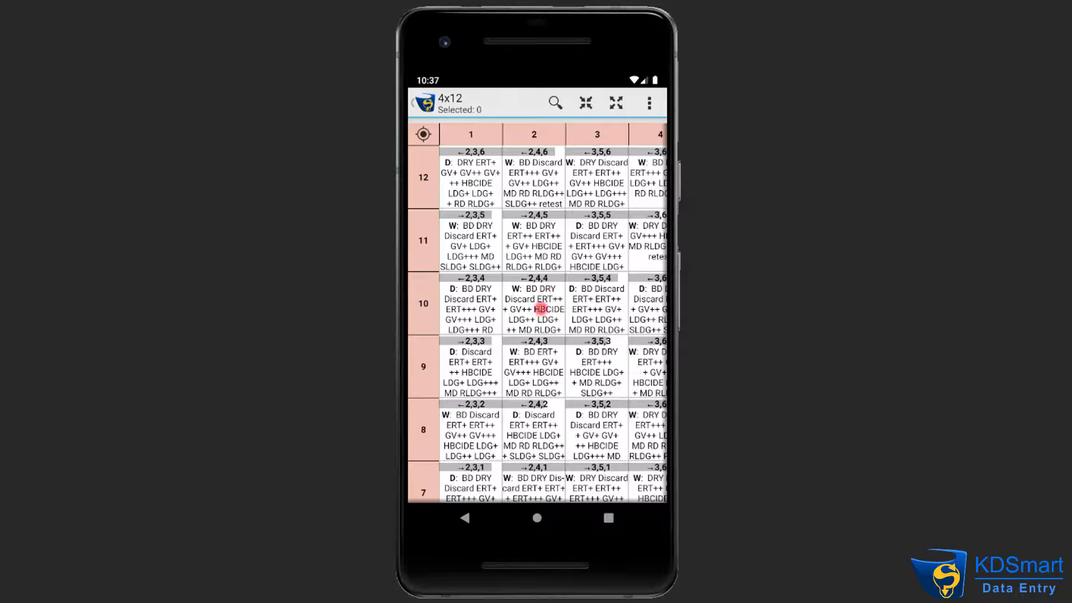
click(540, 309)
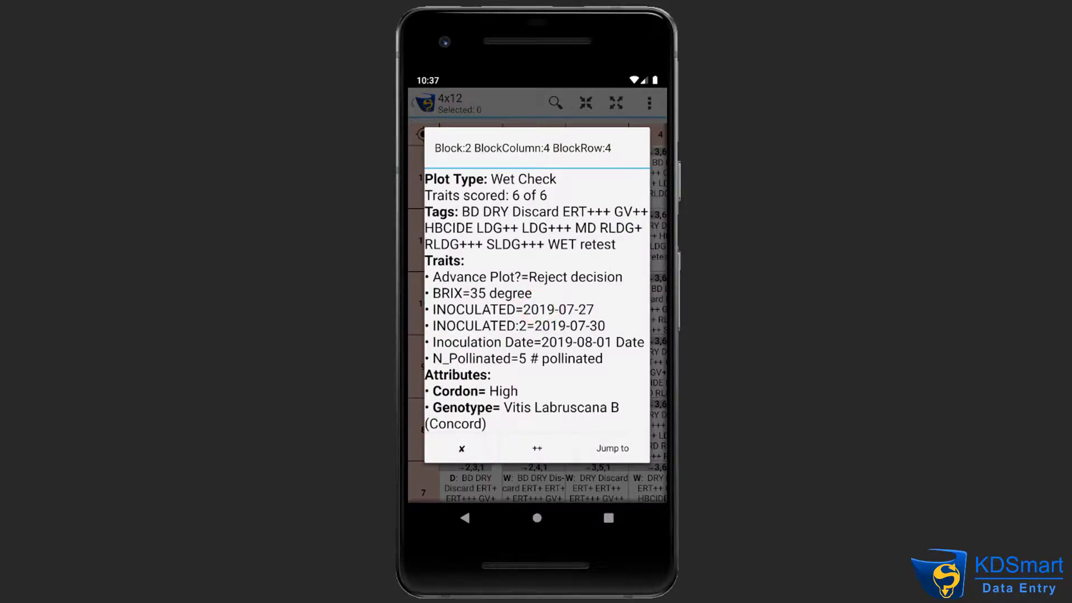
click(613, 448)
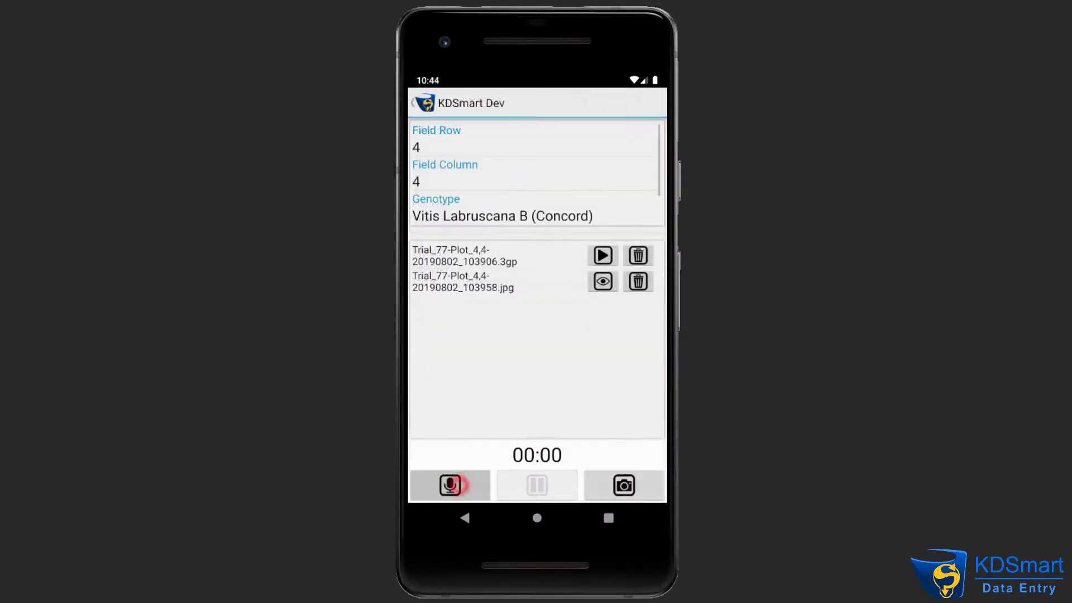
click(461, 485)
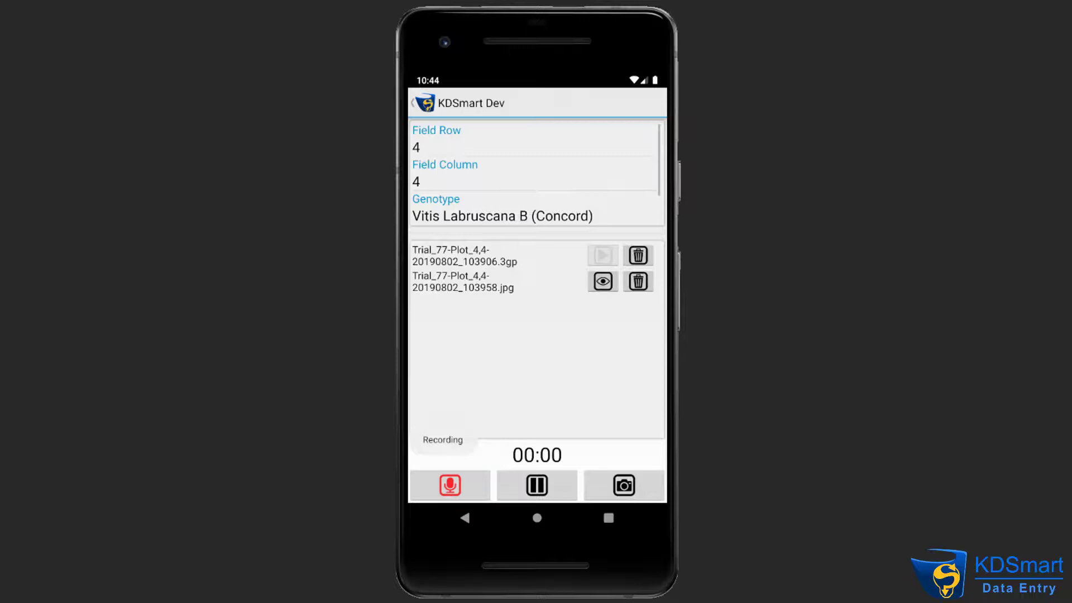
click(450, 485)
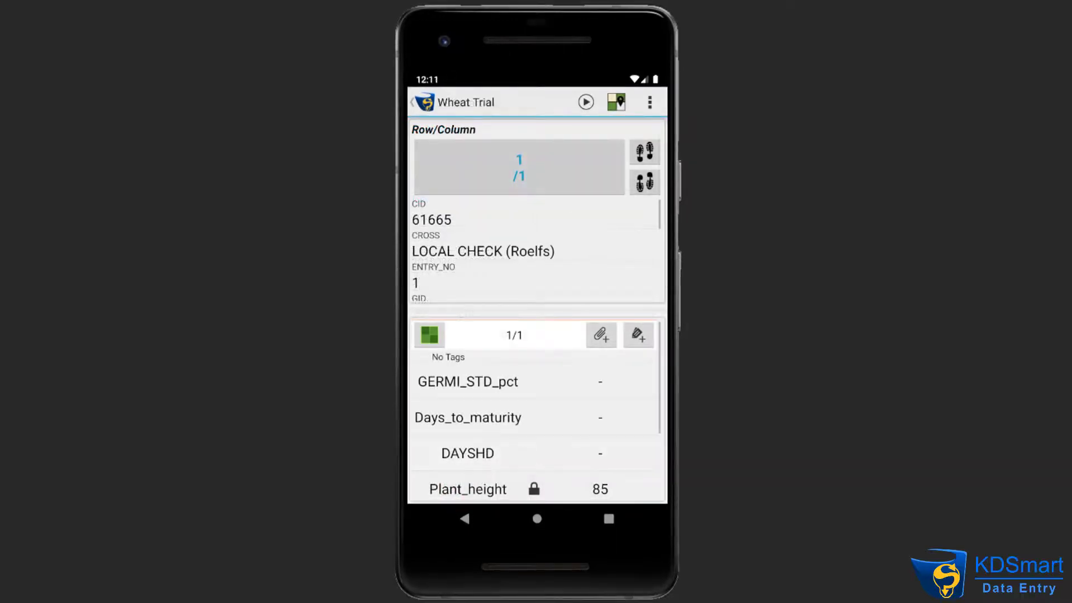
Step: Try Scan Barcode, then share the Wheat Trial as Full Data for KDXplore to Drive
click(649, 103)
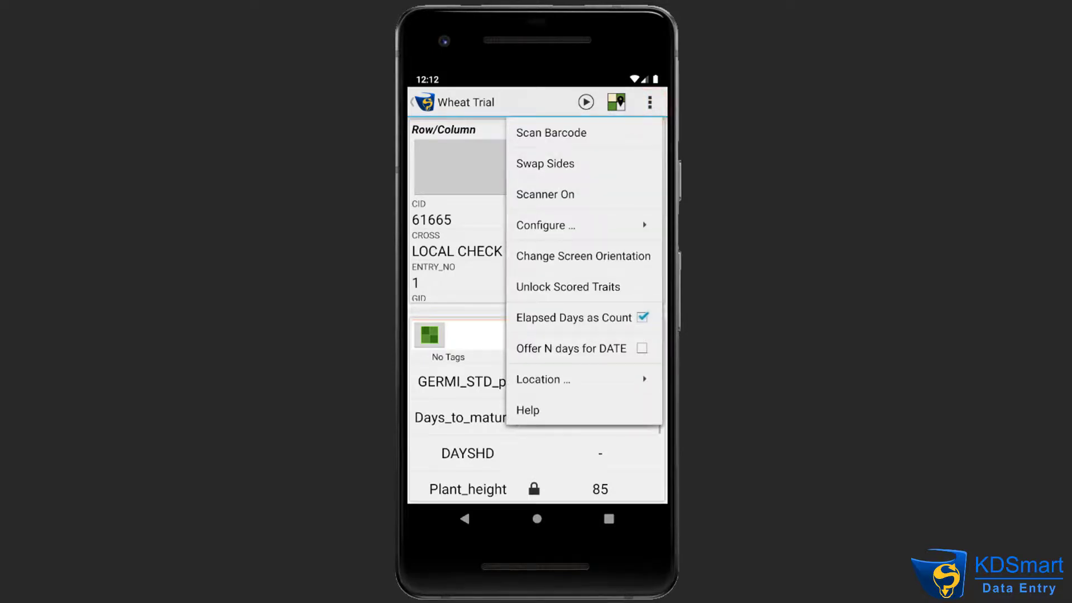
click(586, 132)
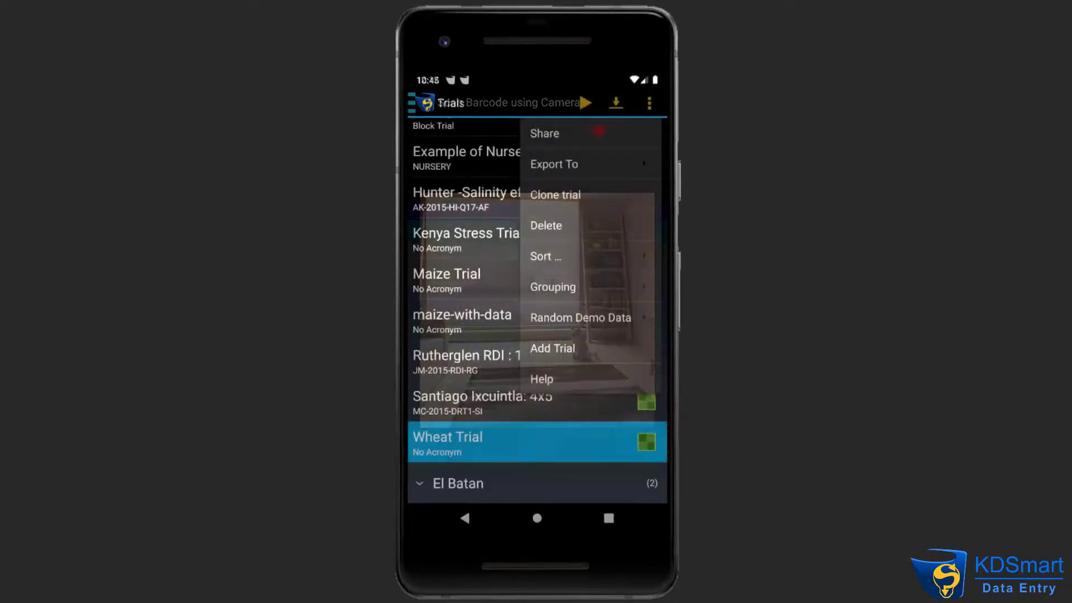
click(598, 131)
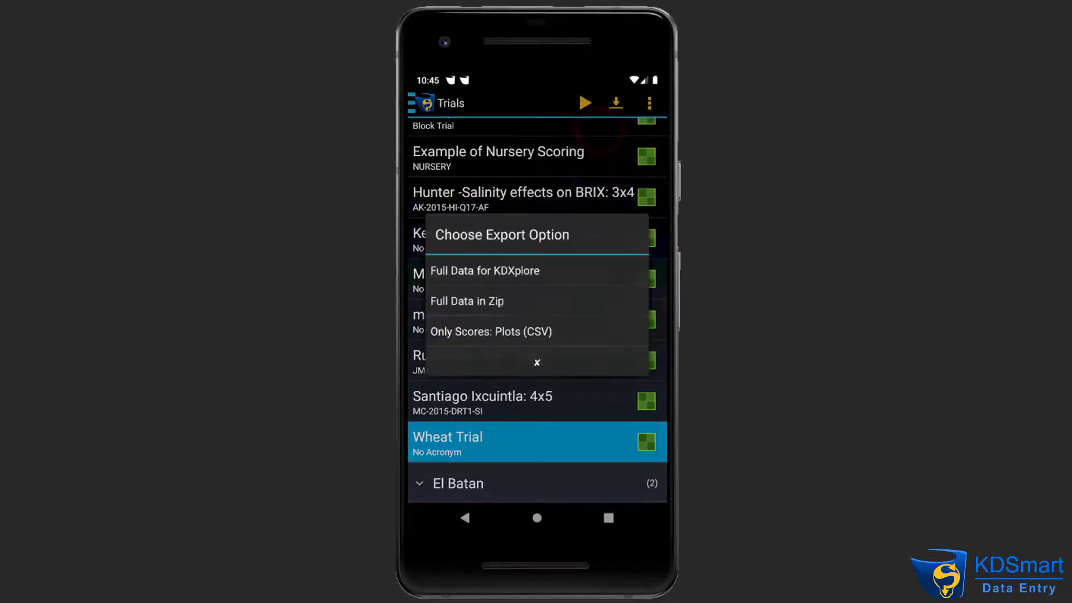
click(540, 271)
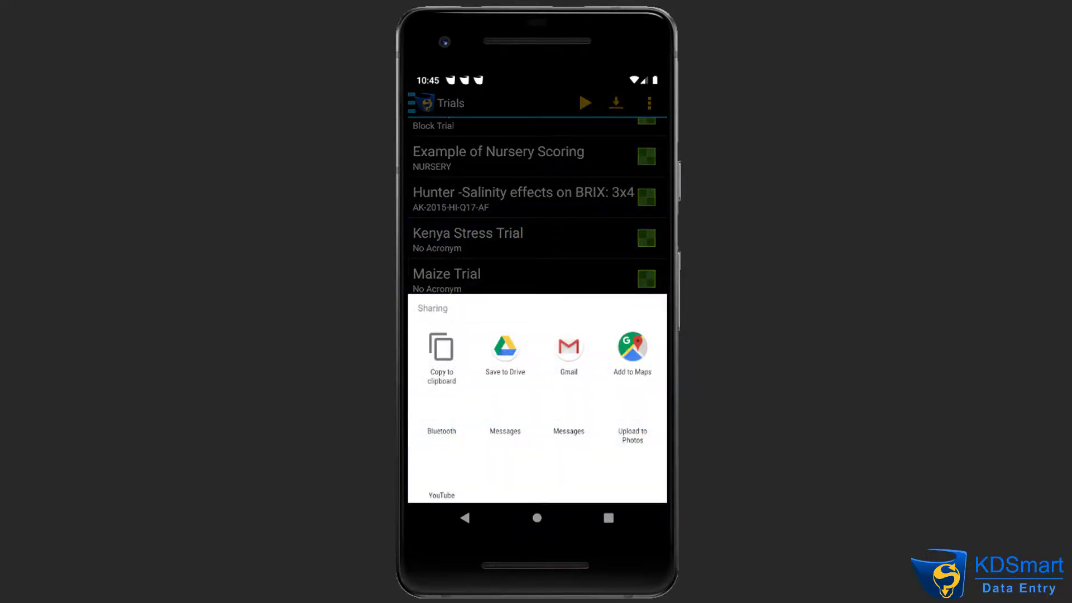
click(505, 347)
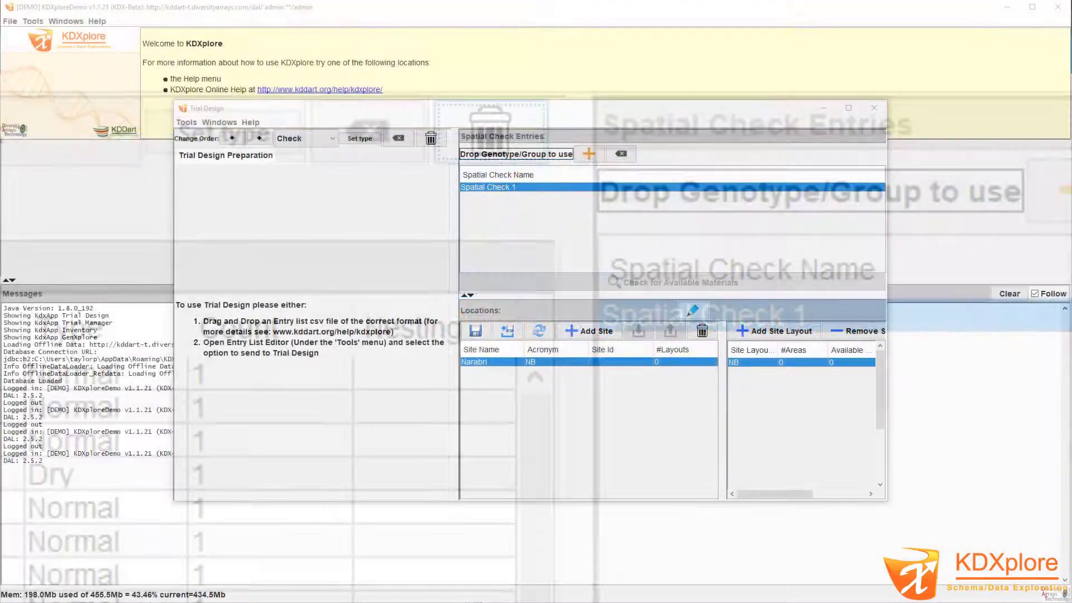
Step: Drop the entry-list CSV onto Trial Design Preparation and accept its assigned heading roles
drag(632, 234, 361, 234)
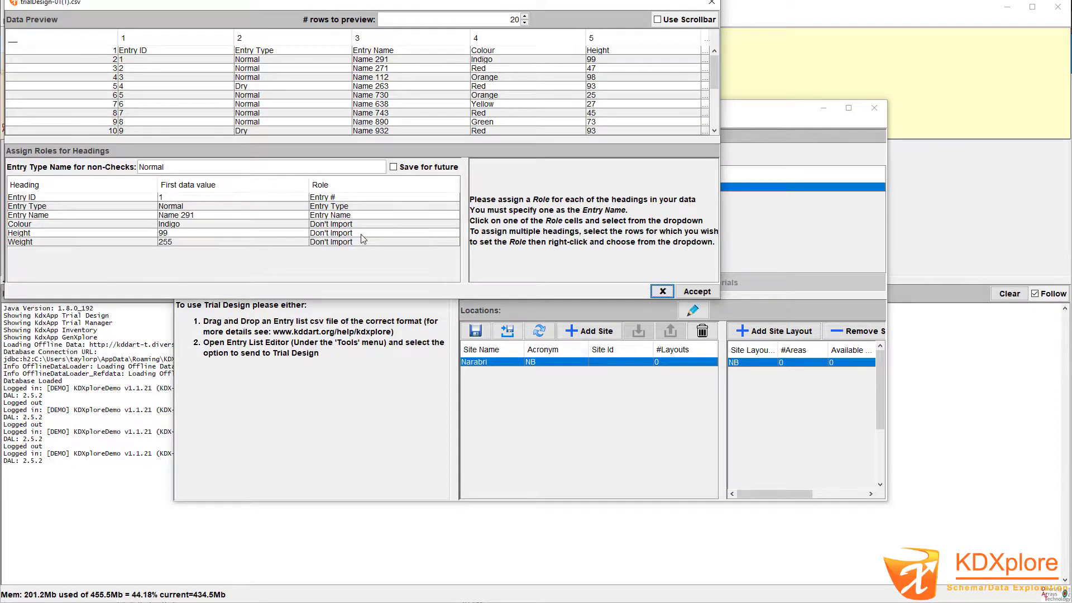
click(697, 291)
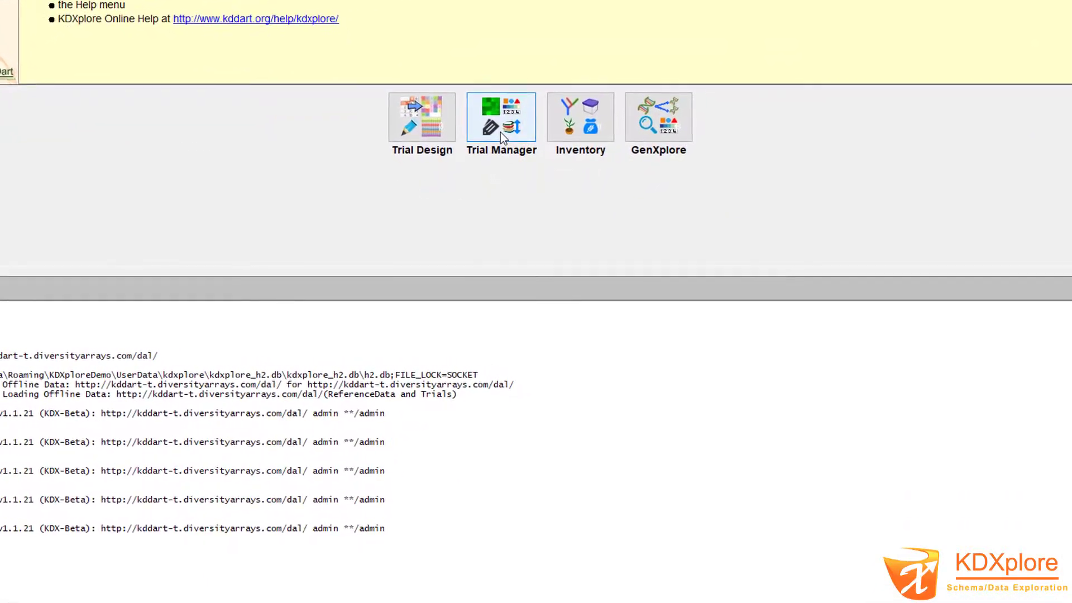
Step: Open Trial Manager and browse its Traits and Tags lists
click(500, 132)
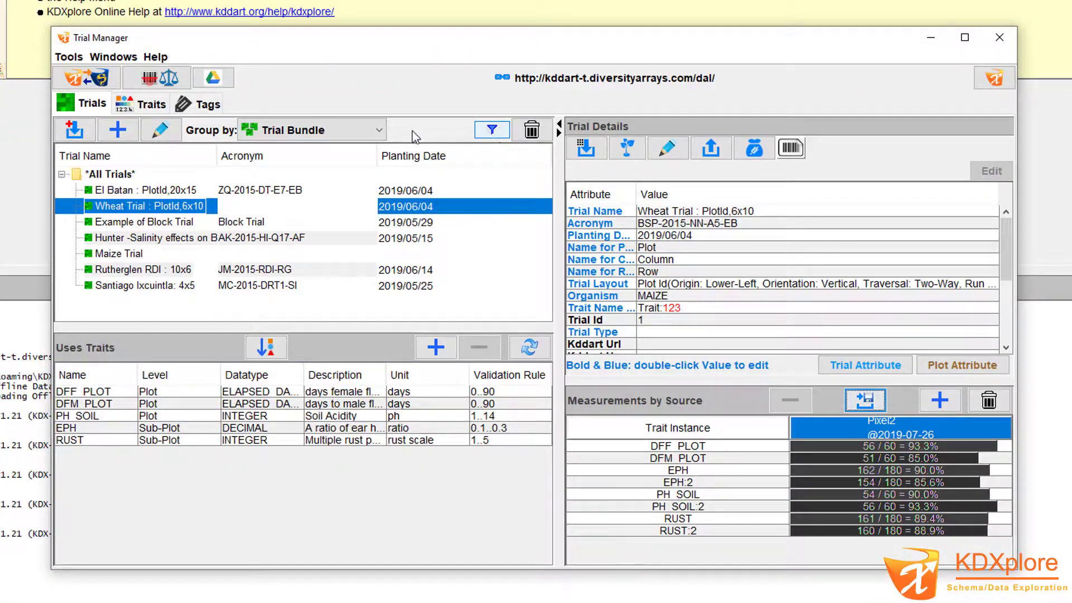
click(155, 111)
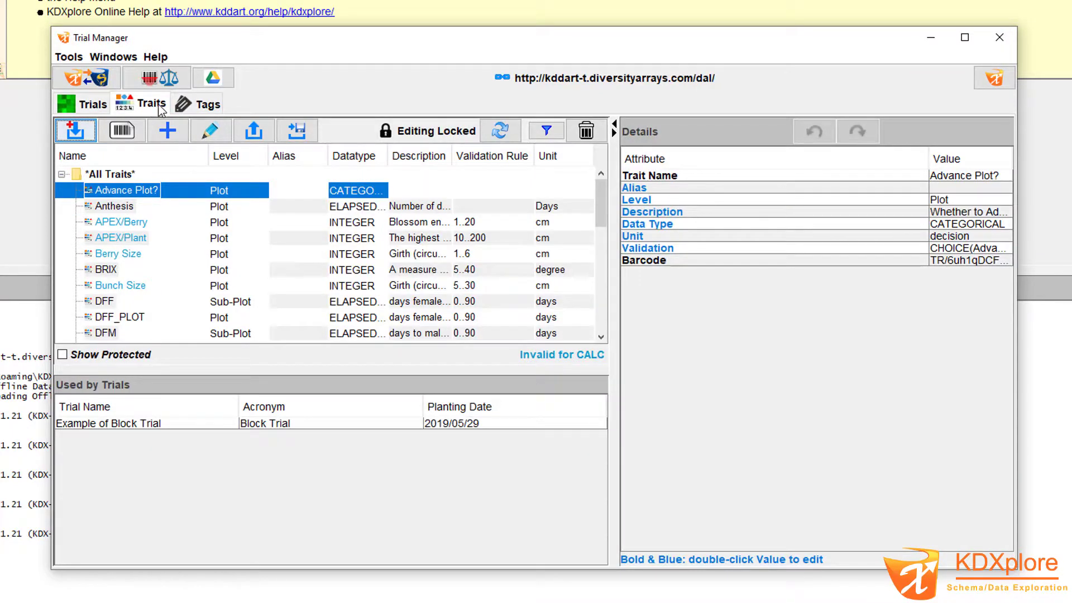
click(197, 108)
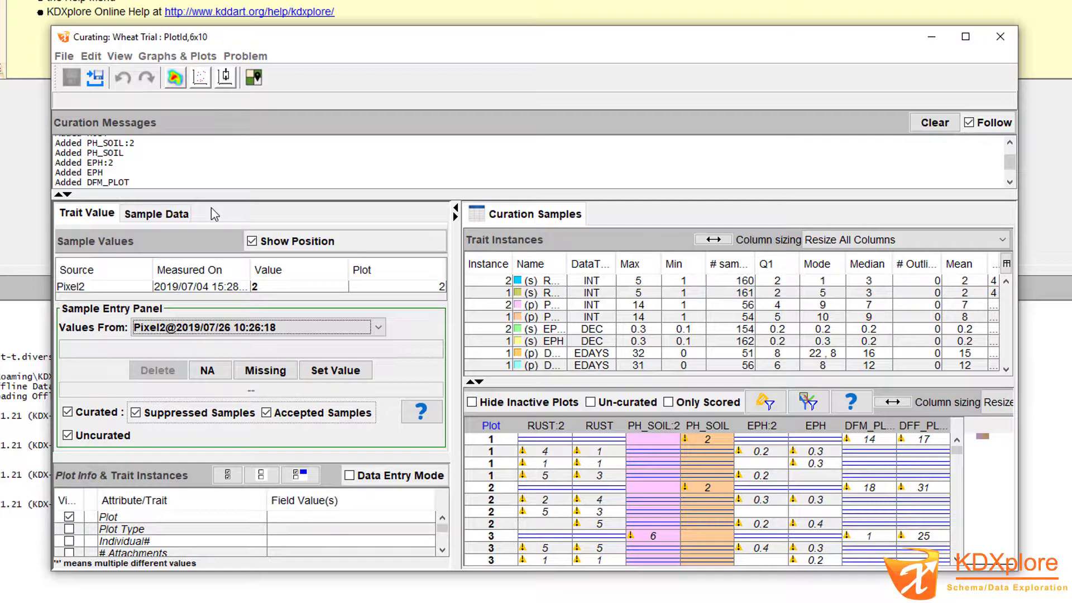
Step: Mark a plot 1 RUST sample NA and scatter-plot DFF_PLOT against DFM_PLOT, PH_SOIL and PH_SOIL:2
click(599, 478)
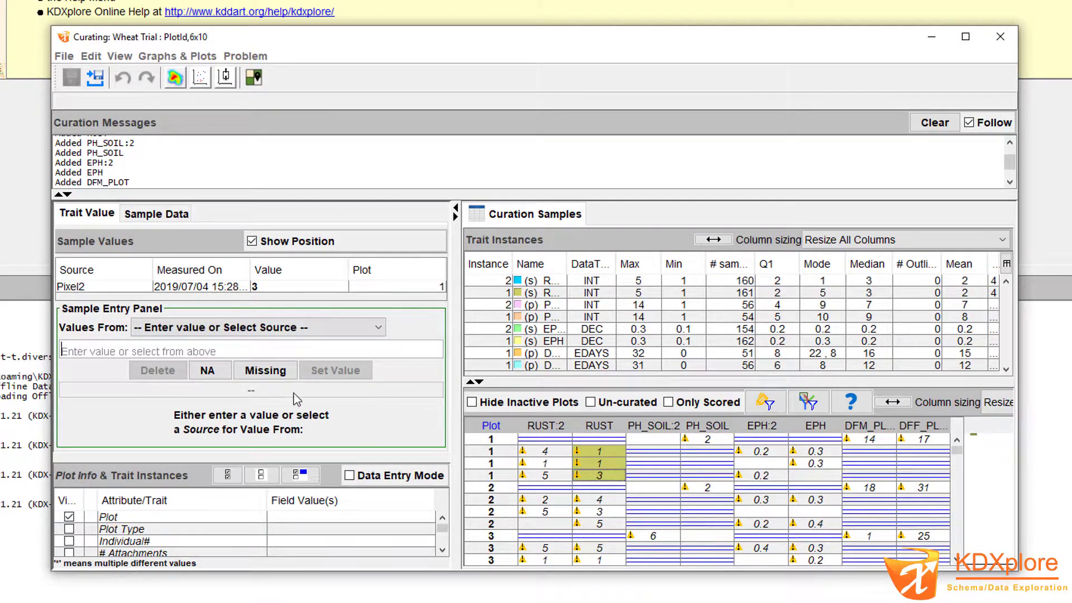
click(207, 370)
click(200, 78)
click(275, 229)
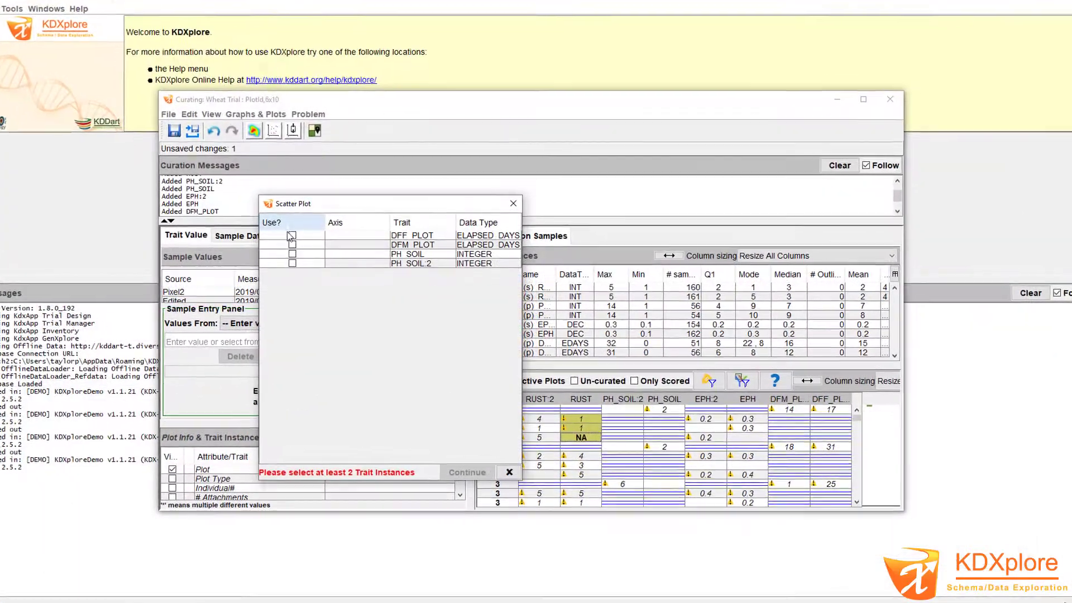
click(274, 240)
click(275, 260)
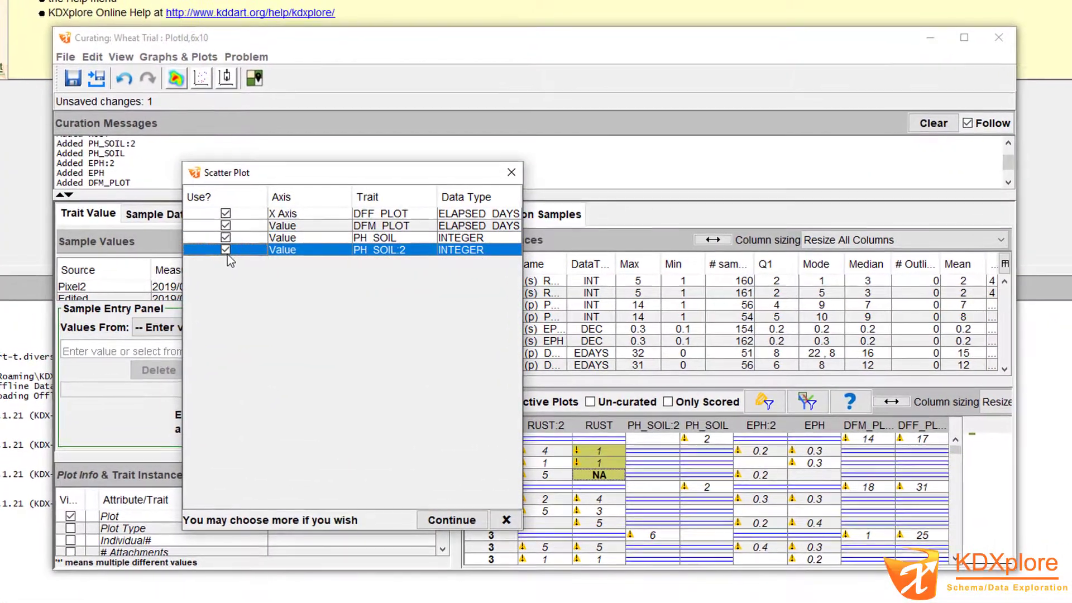
click(446, 520)
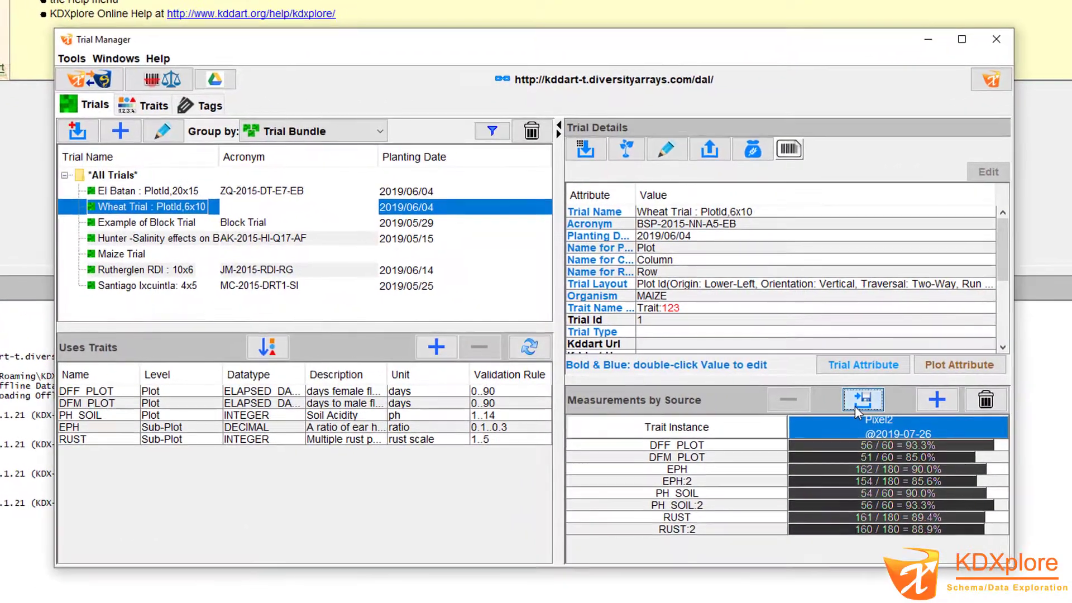
Step: Export the Wheat Trial samples as a KDX file for KDSmart with media files included
click(795, 388)
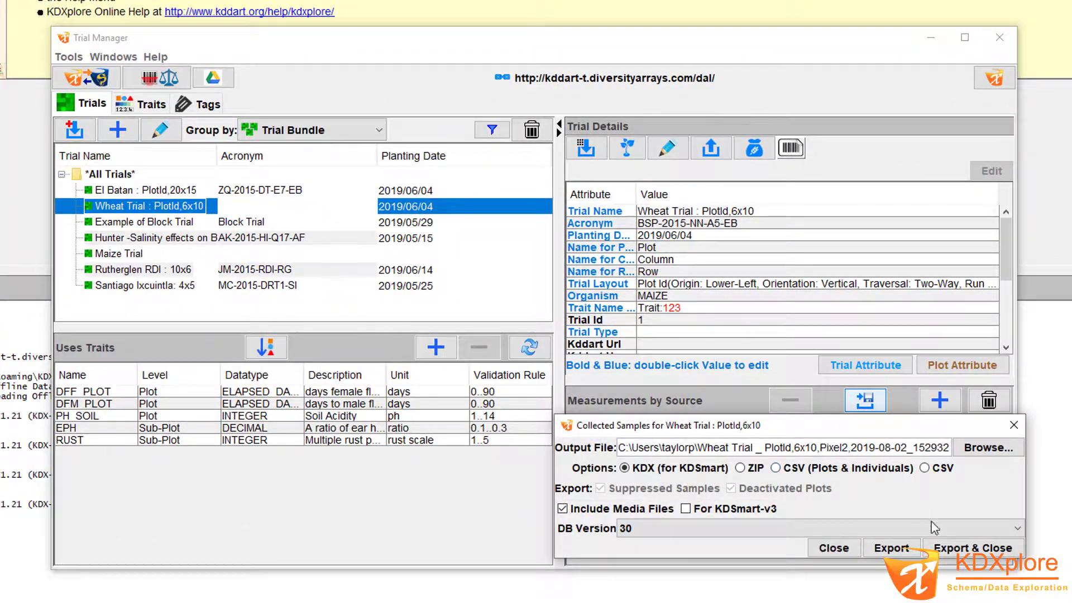
click(954, 550)
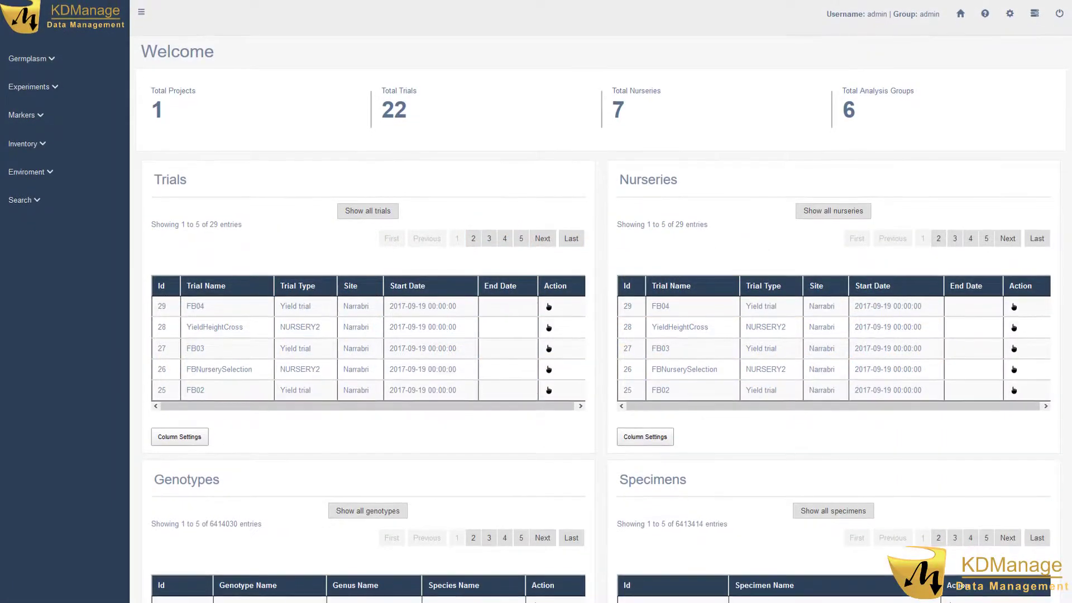
Step: Scroll the dashboard and view trial FB04's units, traits and trial unit 580 details
scroll(536, 302, down, 1)
scroll(536, 302, down, 1)
scroll(536, 302, down, 1)
scroll(536, 302, down, 1)
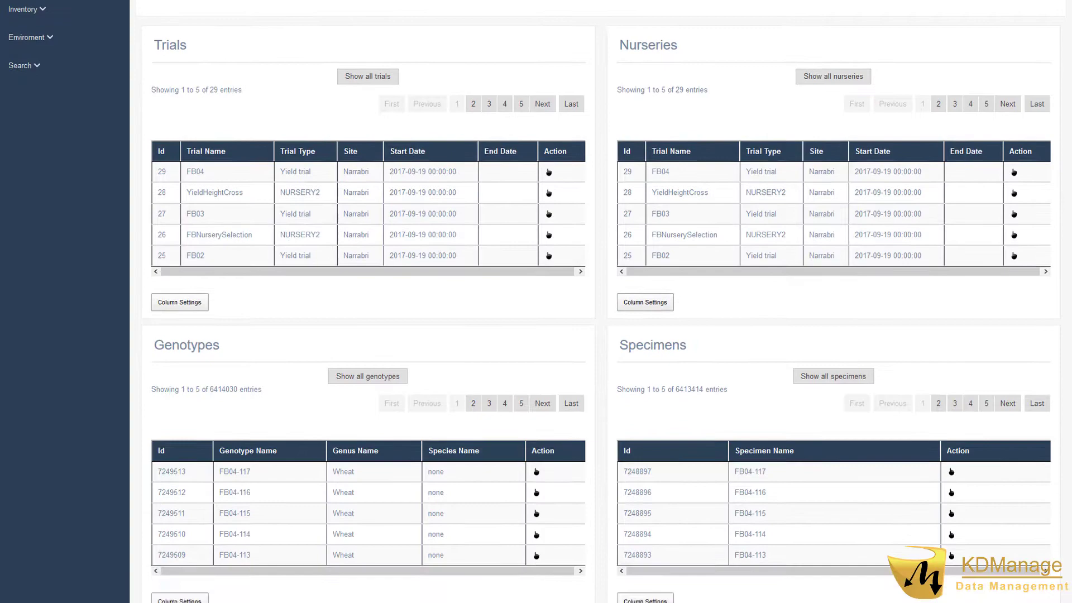
scroll(536, 301, down, 1)
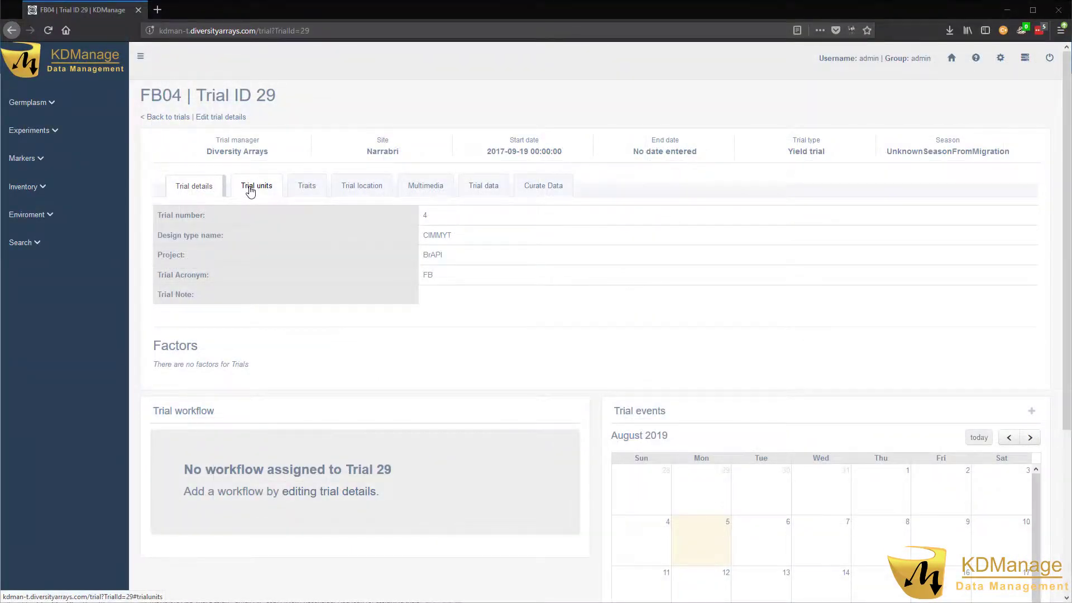
click(251, 188)
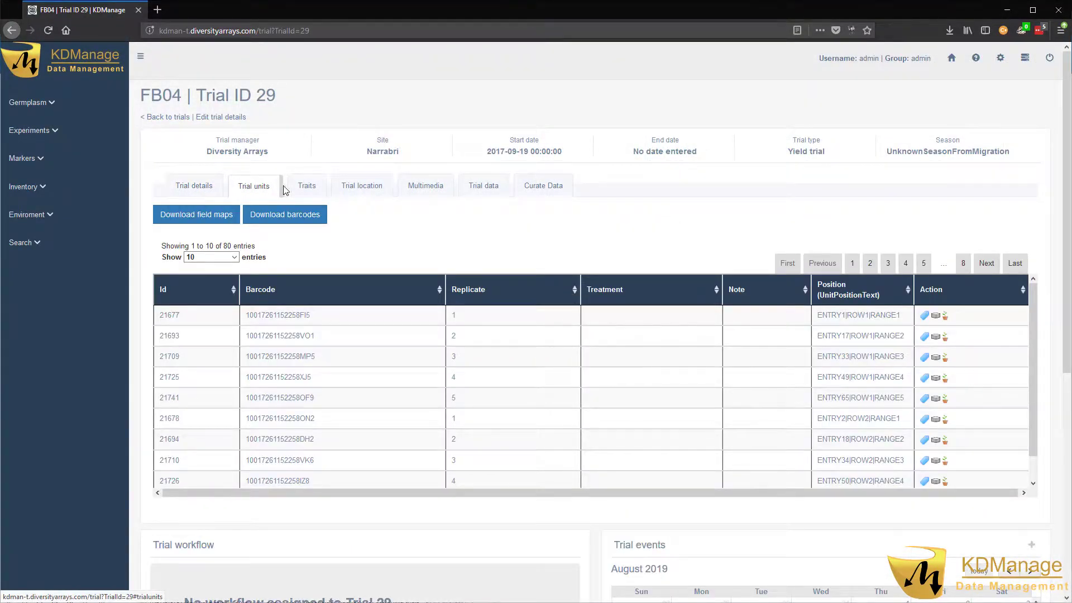
click(305, 187)
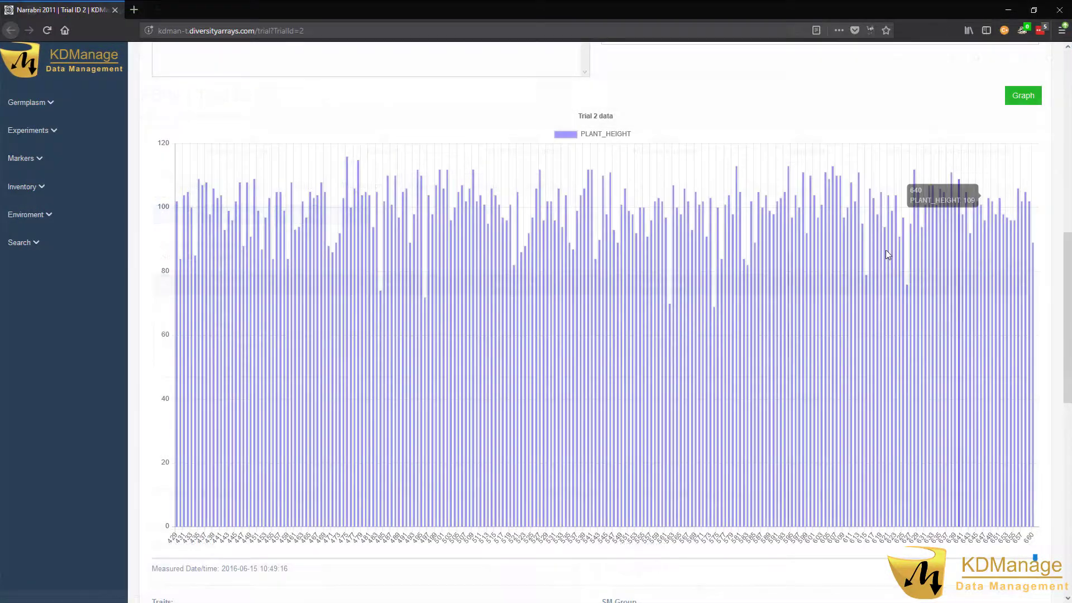
click(737, 174)
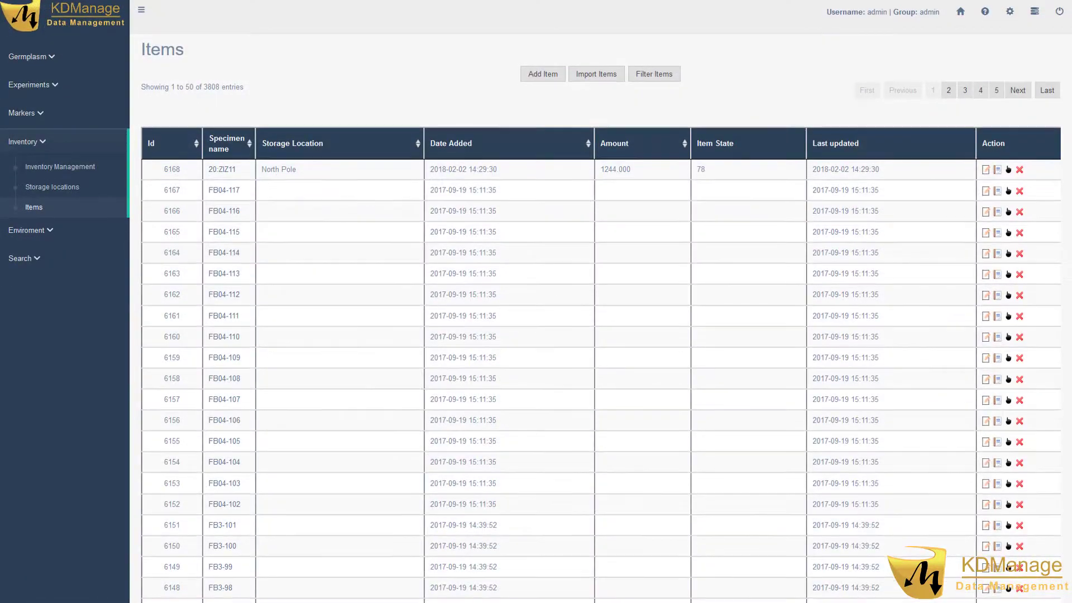
Step: List analysis group 1's datasets and view the marker data of dataset 1
scroll(600, 335, down, 2)
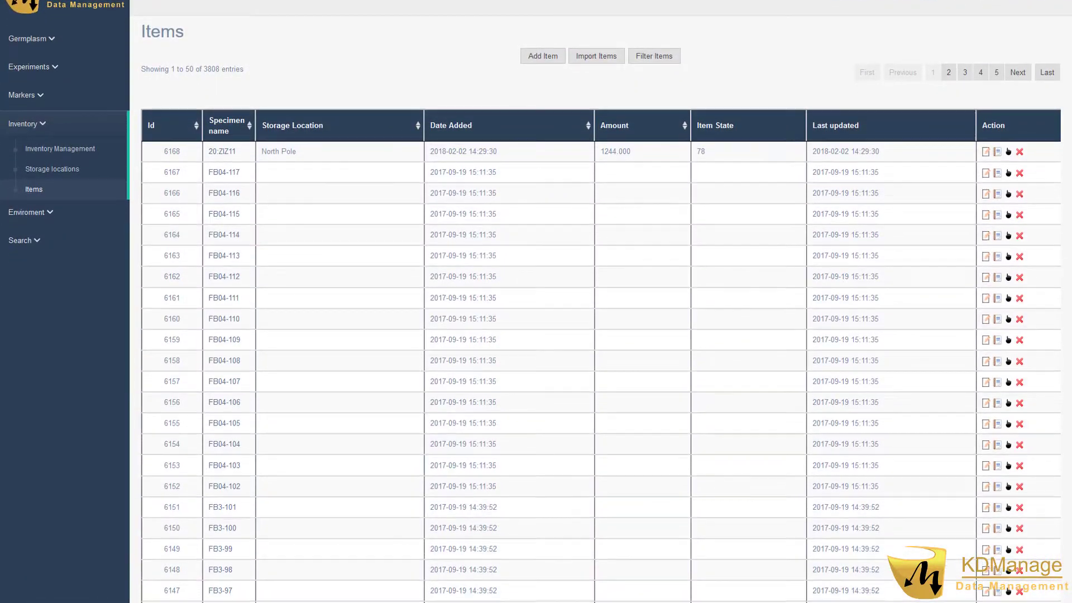
scroll(600, 335, down, 2)
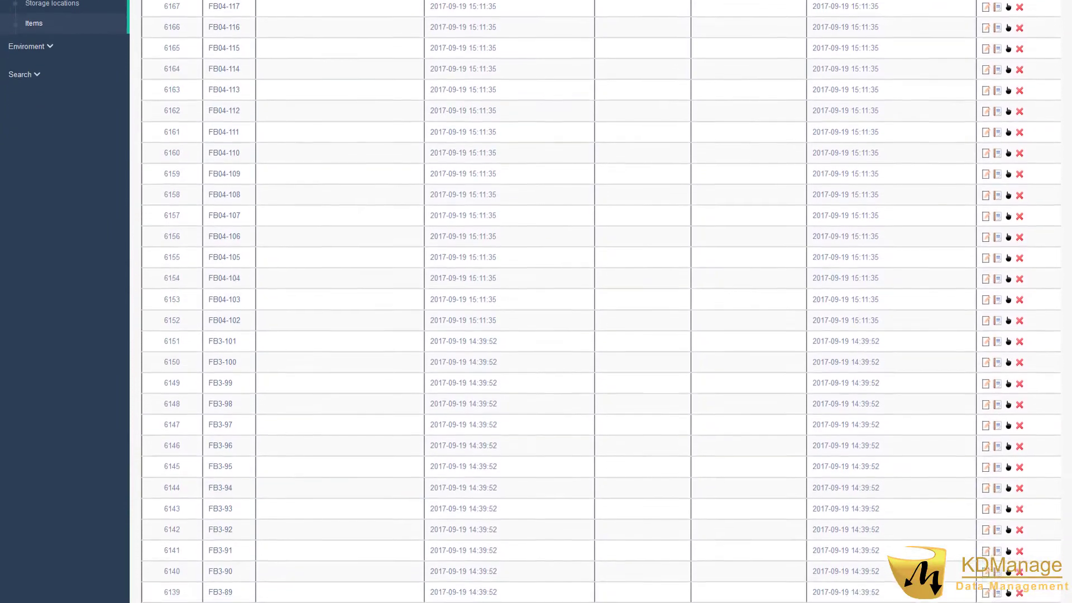
click(929, 364)
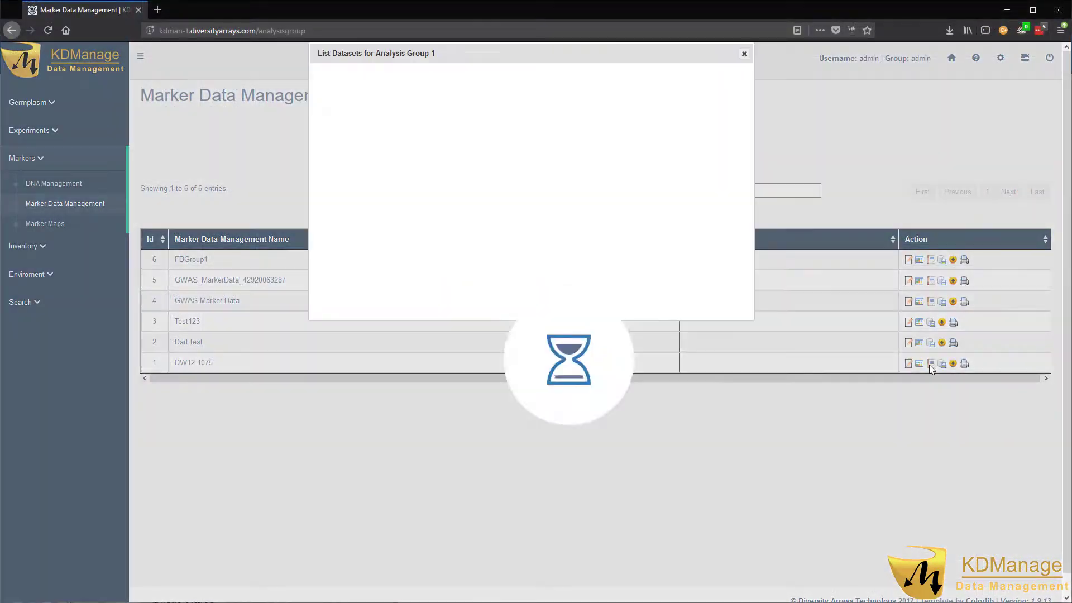
click(707, 145)
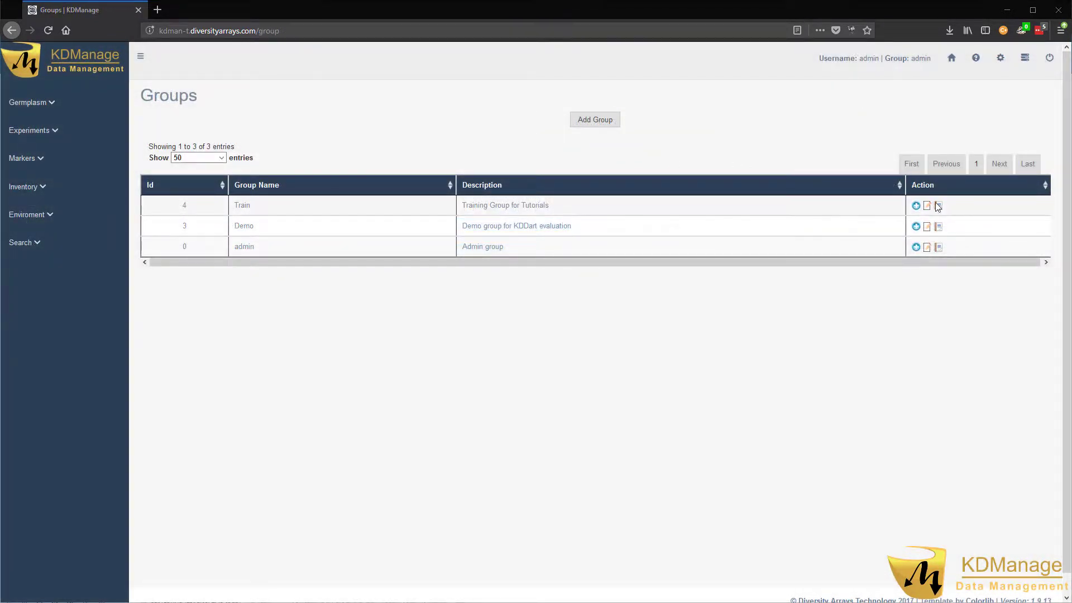
Step: List the users belonging to the Train group
click(938, 206)
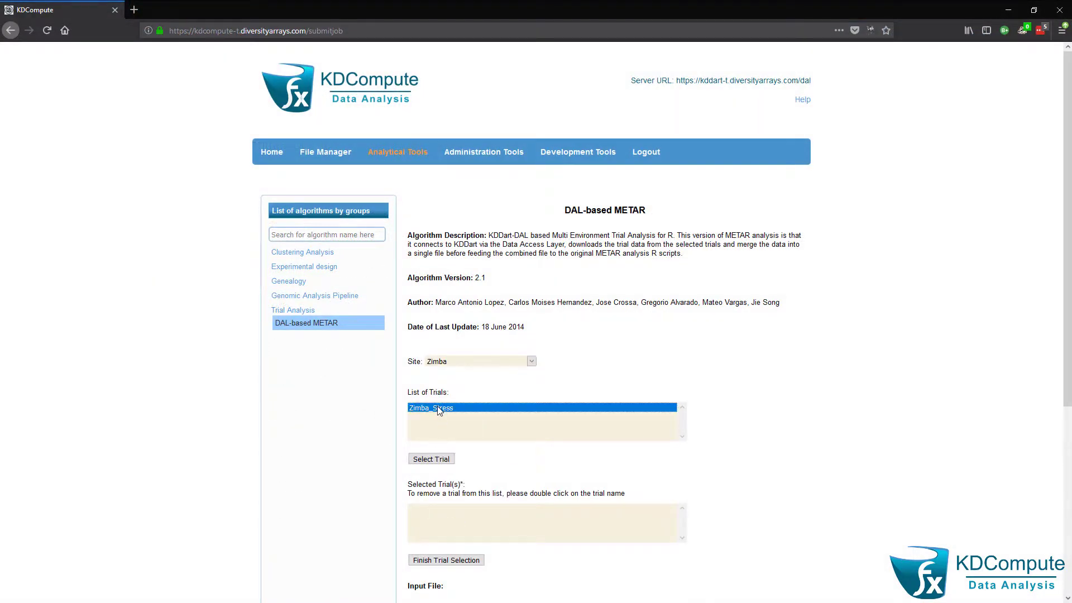
Step: Add the Zimba, Kenya and Tlaltizapan stress trials and finish trial selection to merge them
click(531, 364)
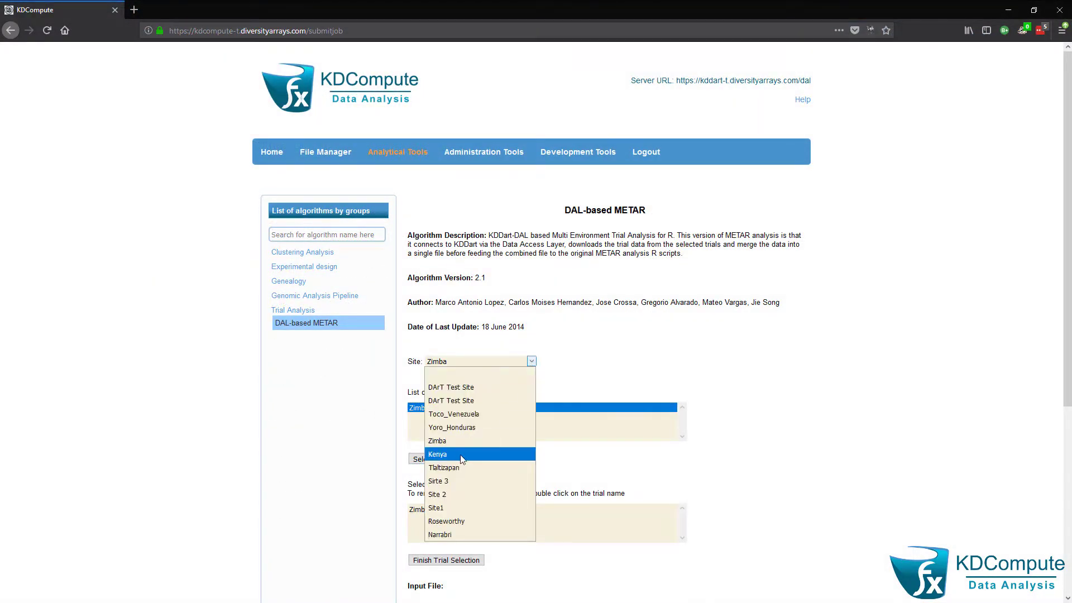
click(531, 363)
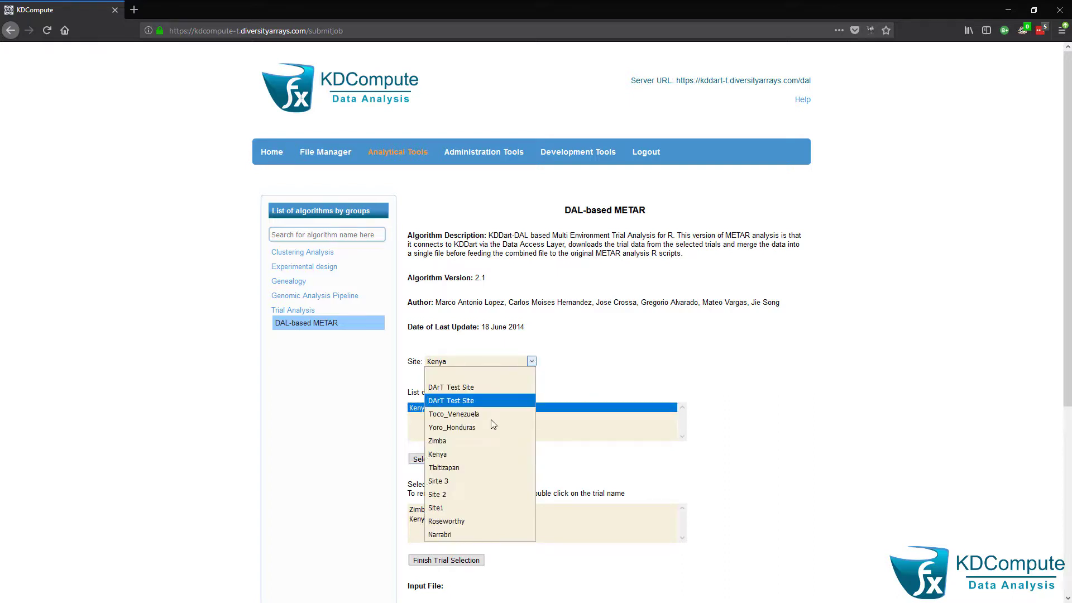
click(458, 465)
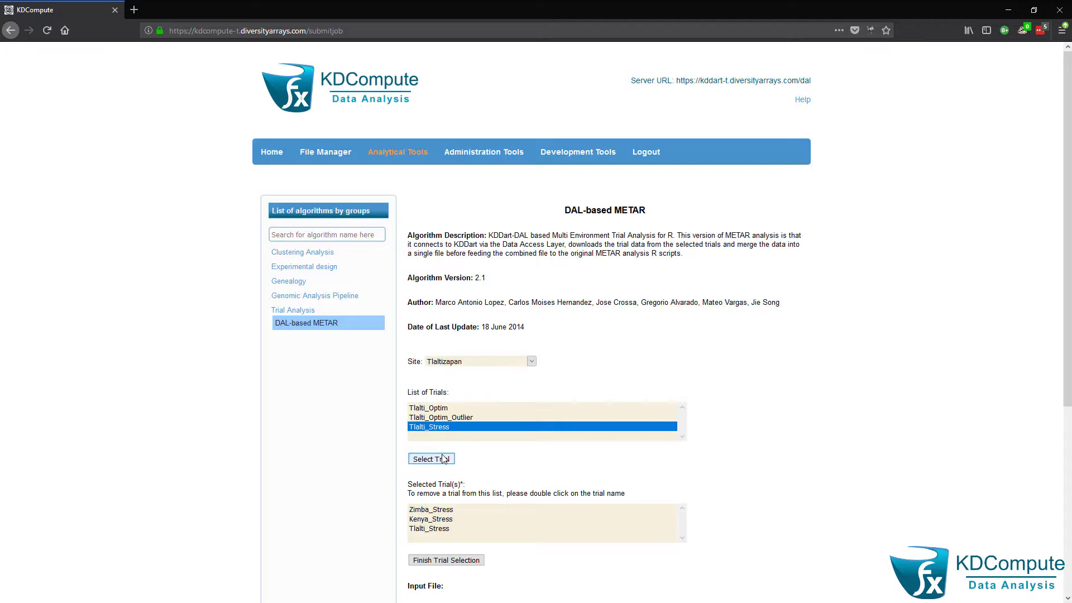
scroll(487, 448, down, 5)
click(474, 370)
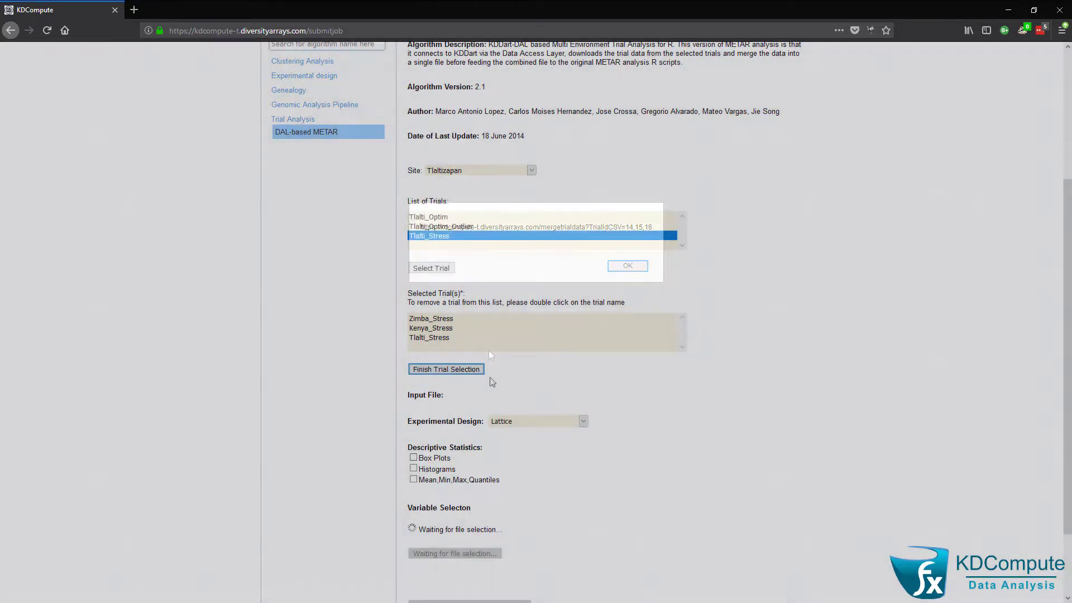
Step: Accept the merged data file and choose genetic correlations among variables without management
scroll(469, 377, down, 2)
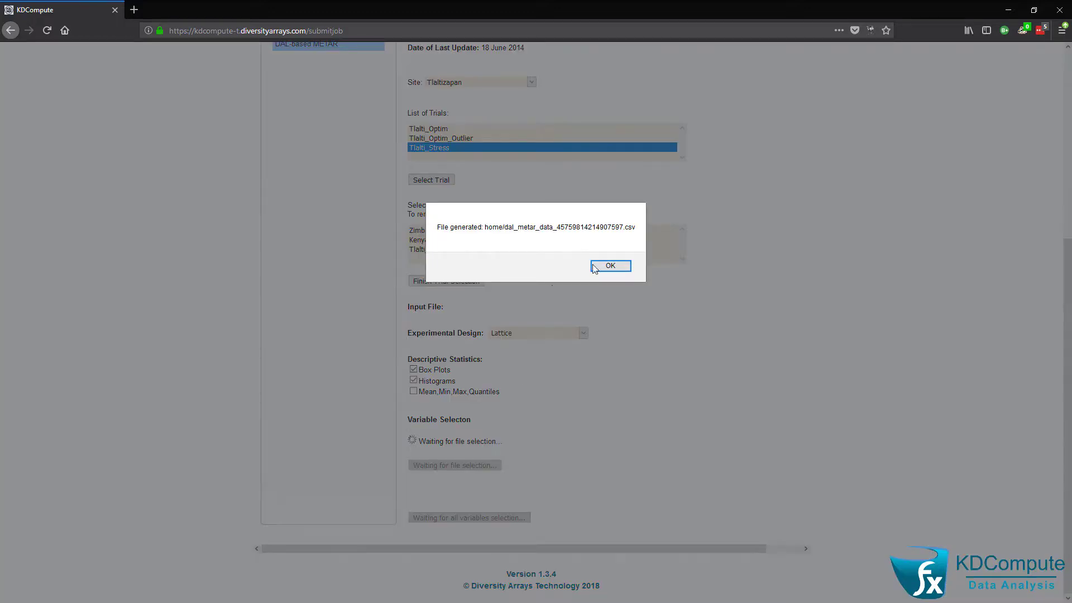
click(595, 269)
scroll(558, 357, down, 3)
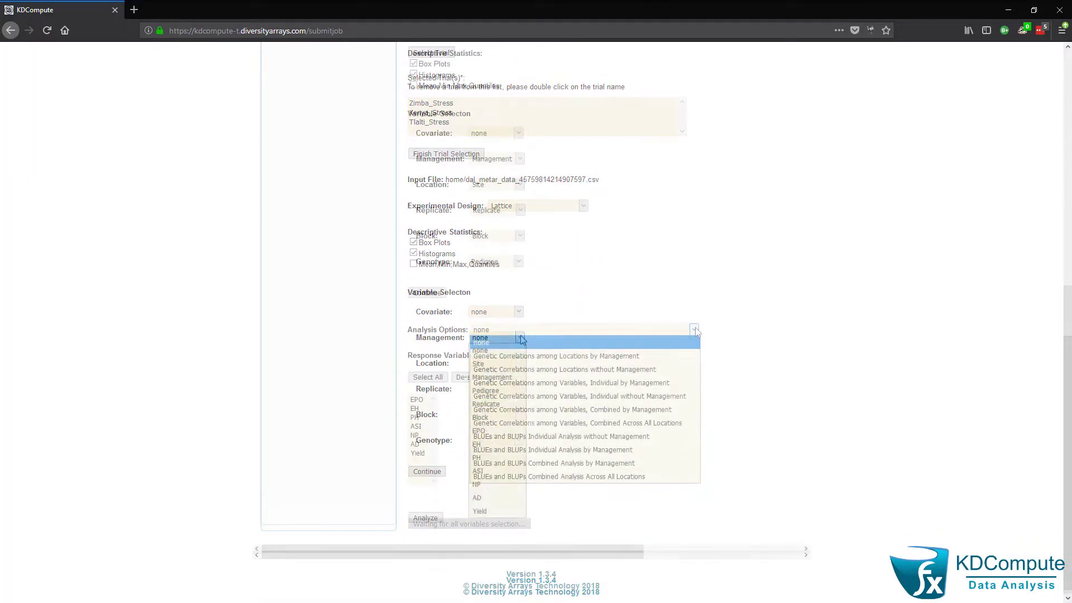
click(680, 397)
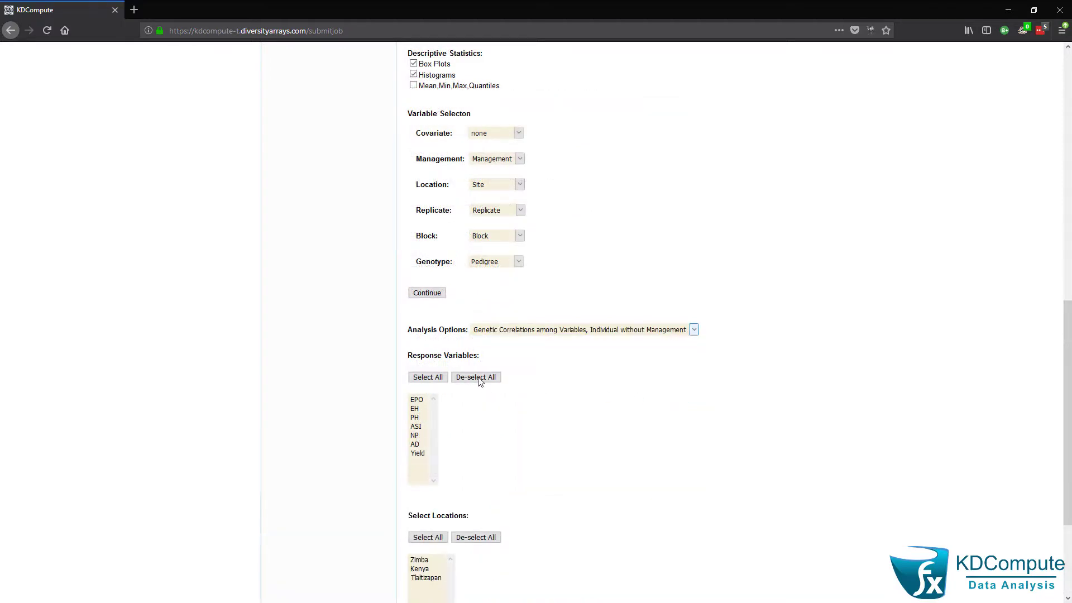
scroll(455, 435, down, 2)
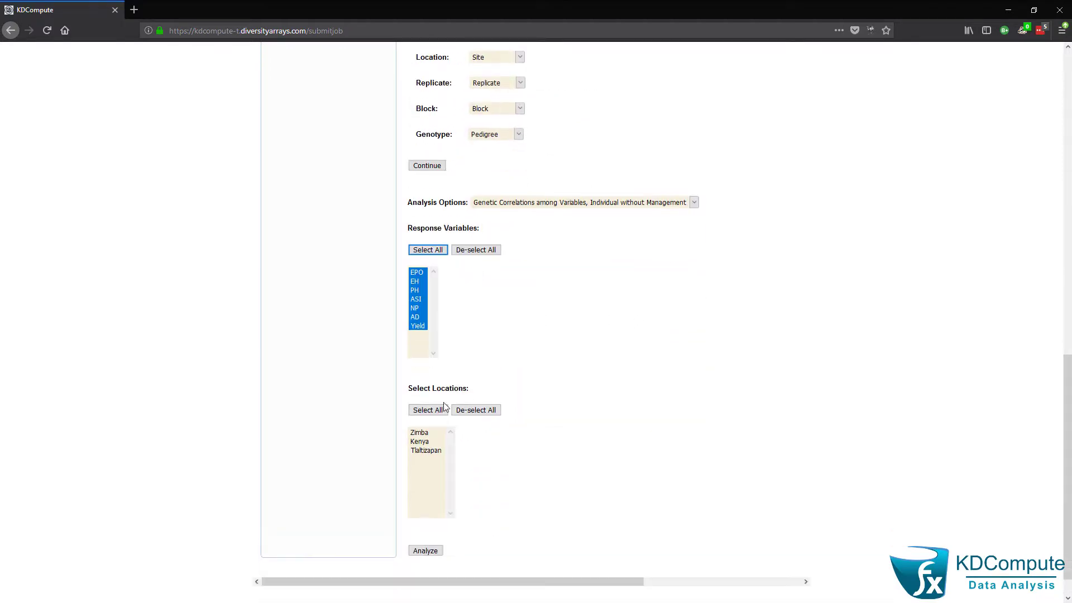